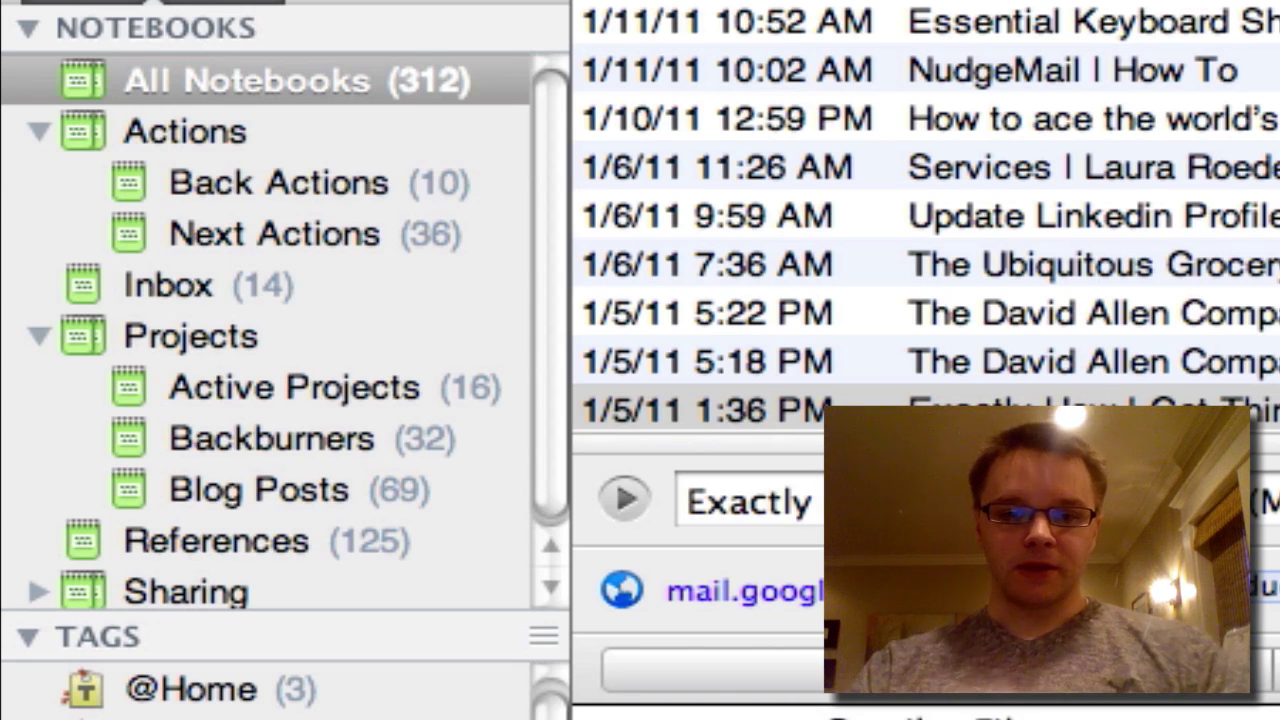
Step: Switch to Evernote and look through the Actions stack, the Inbox notebook, the Projects stack and the References notebook
key(super+Tab)
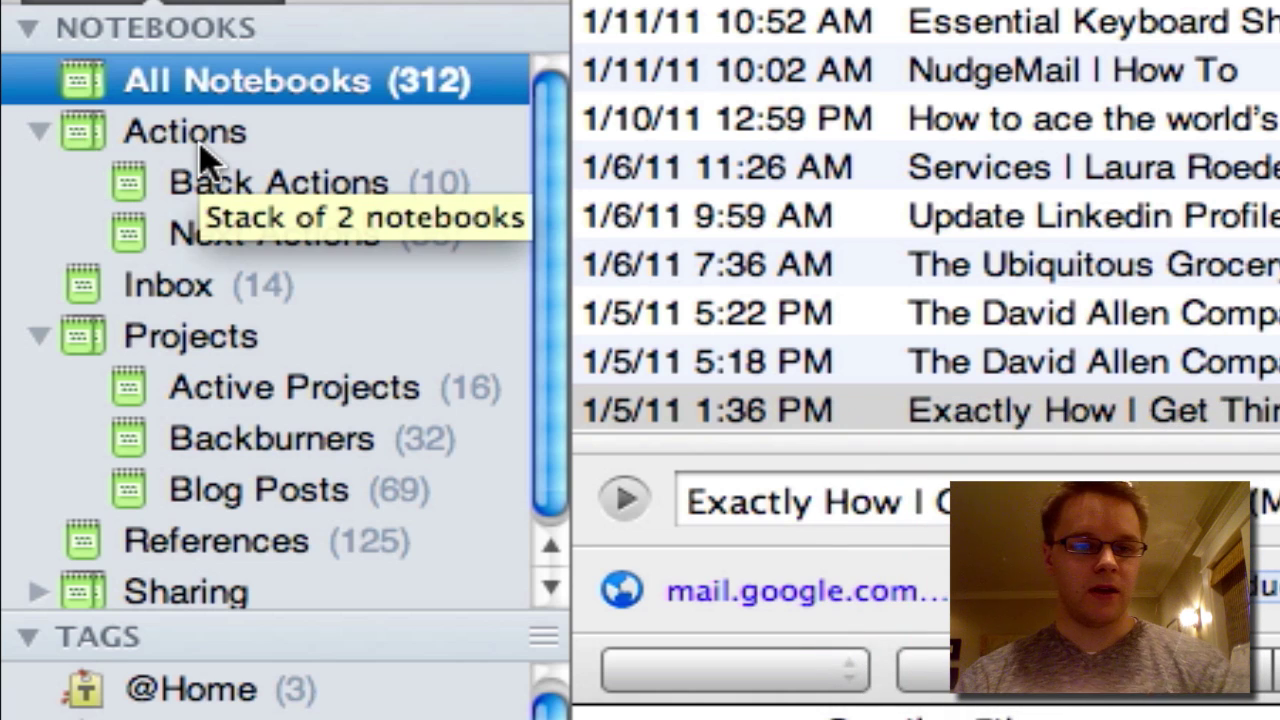
click(203, 155)
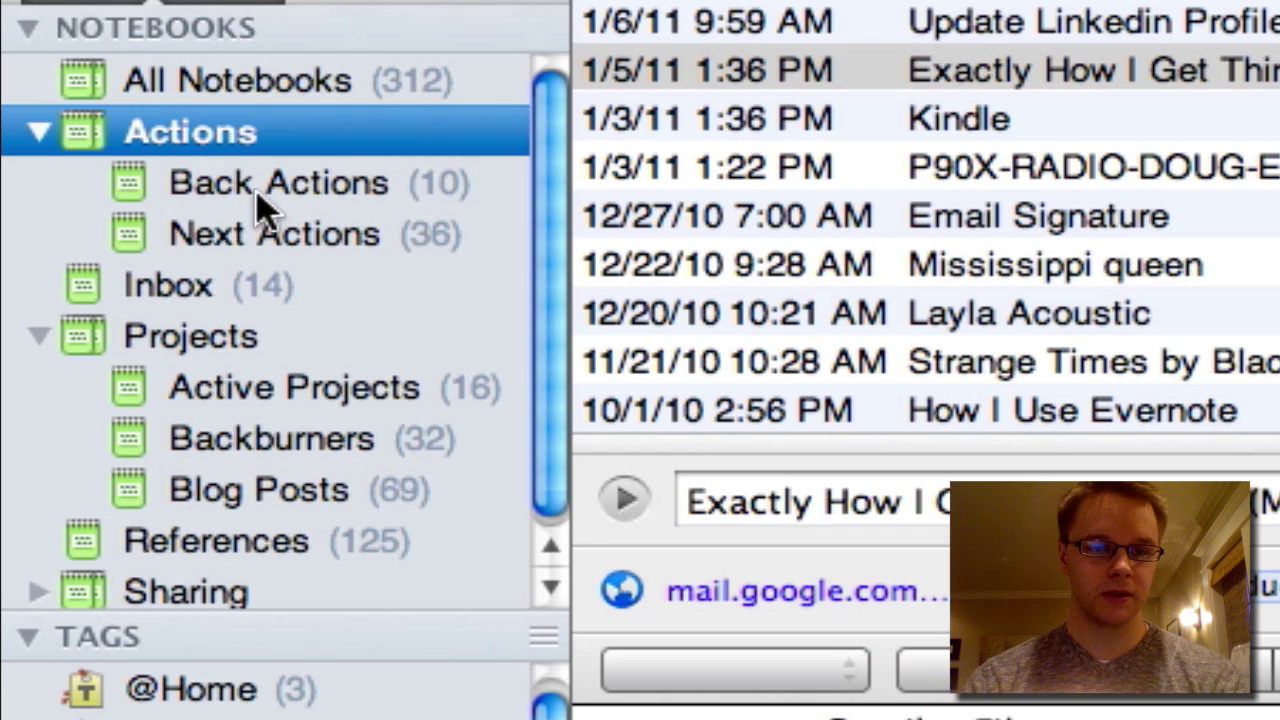
click(147, 292)
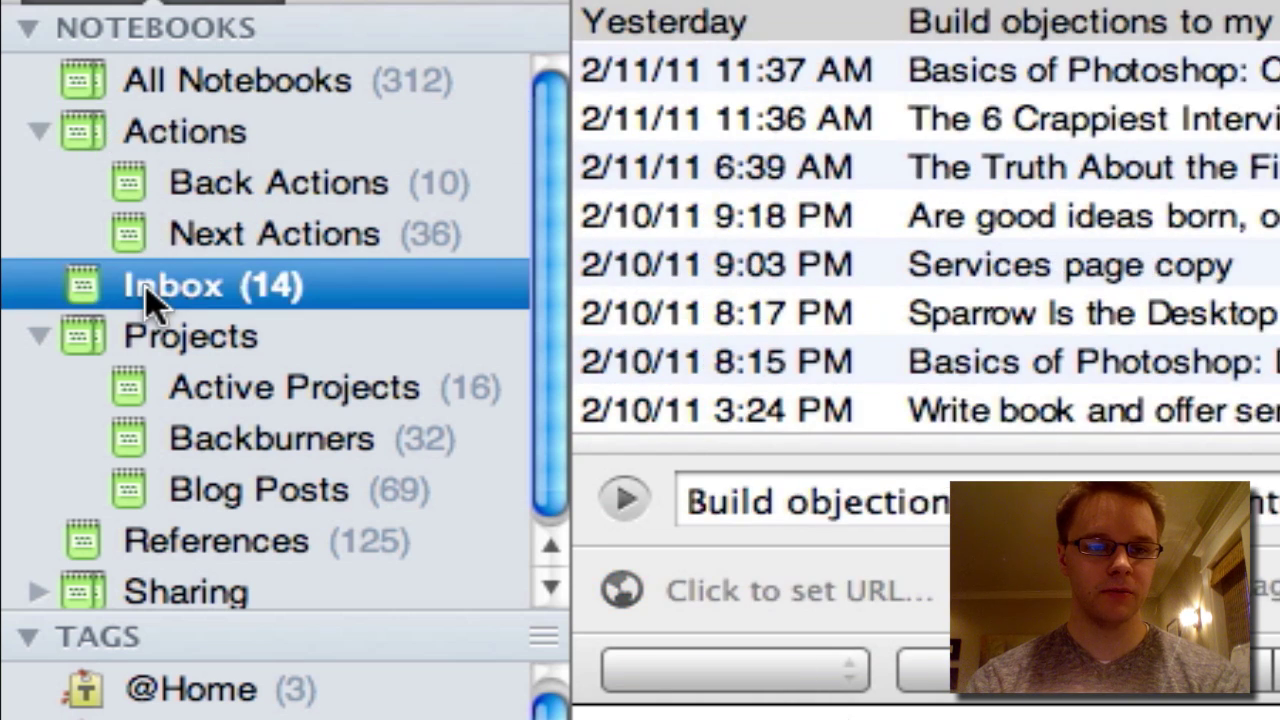
click(153, 348)
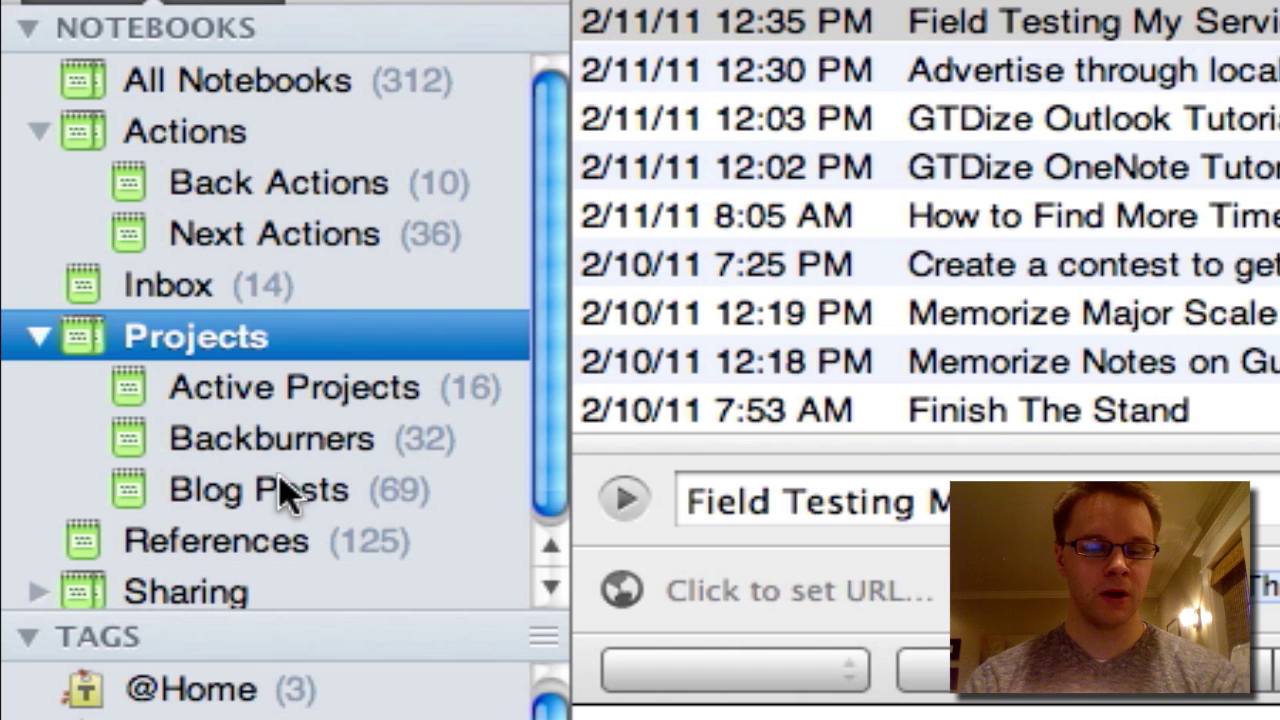
scroll(283, 492, down, 1)
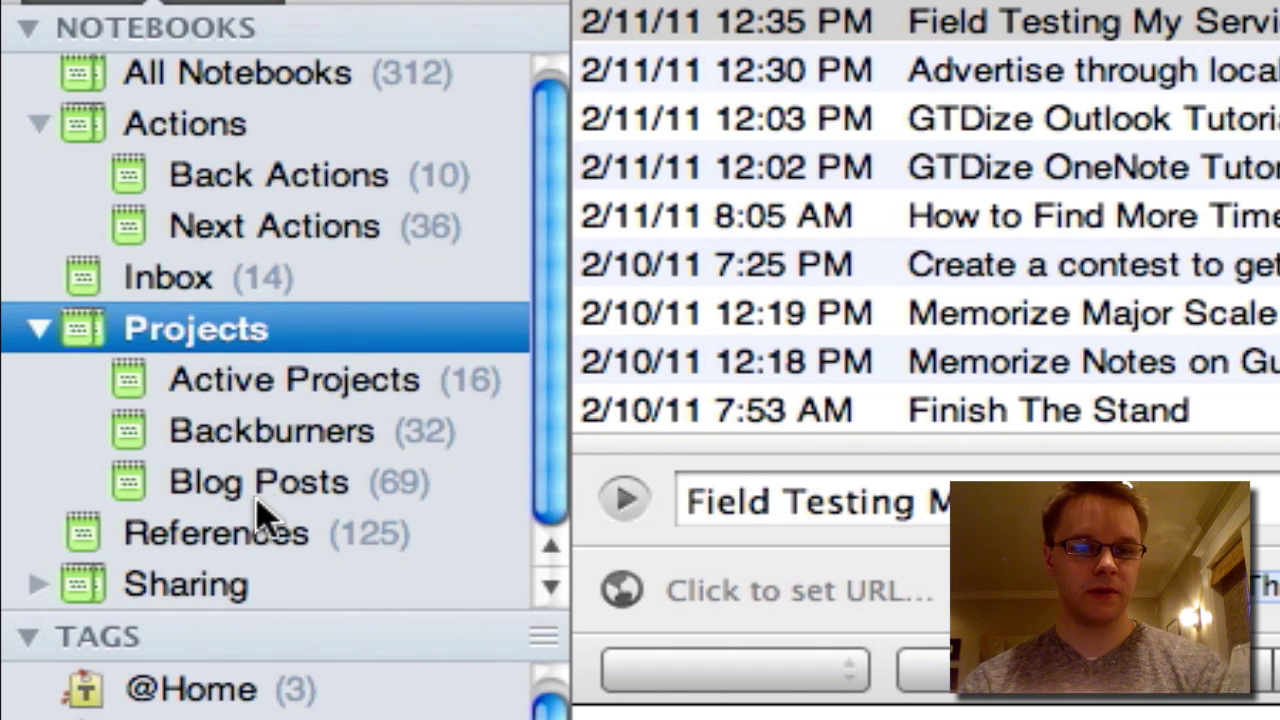
click(249, 523)
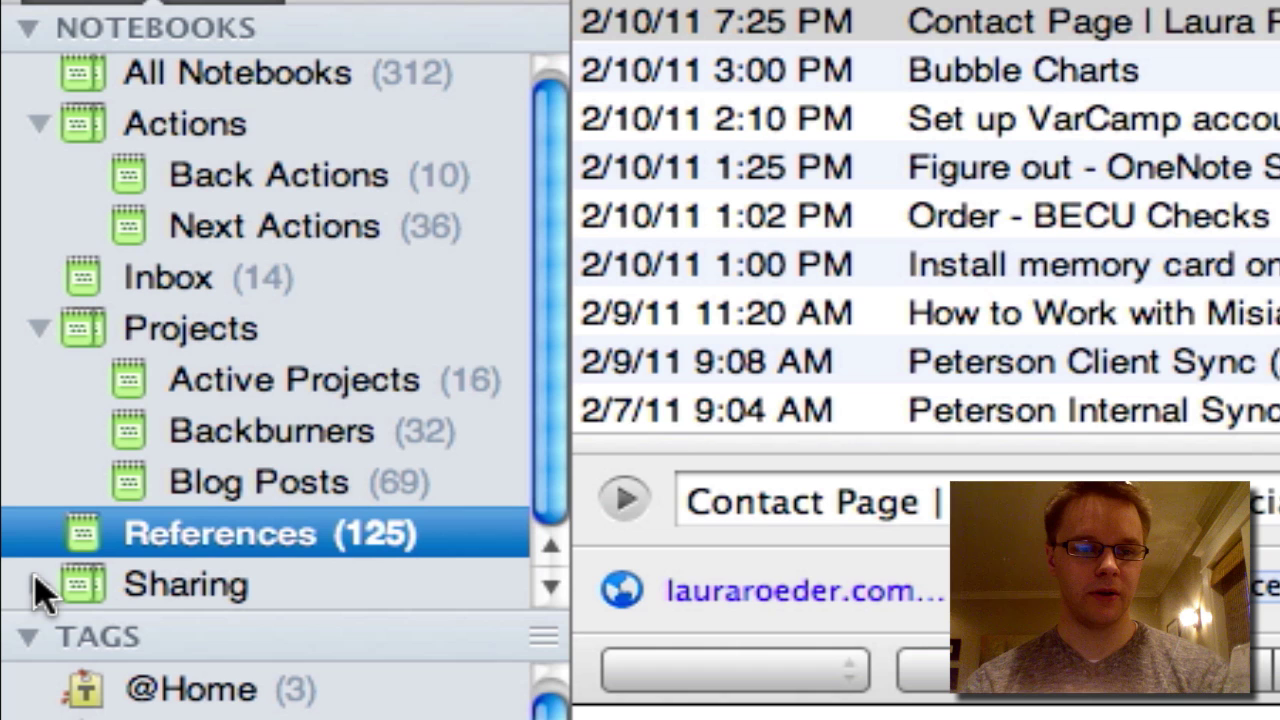
Step: Expand the Sharing stack, view the Active Projects notebook, and collapse the Sharing stack again
click(36, 588)
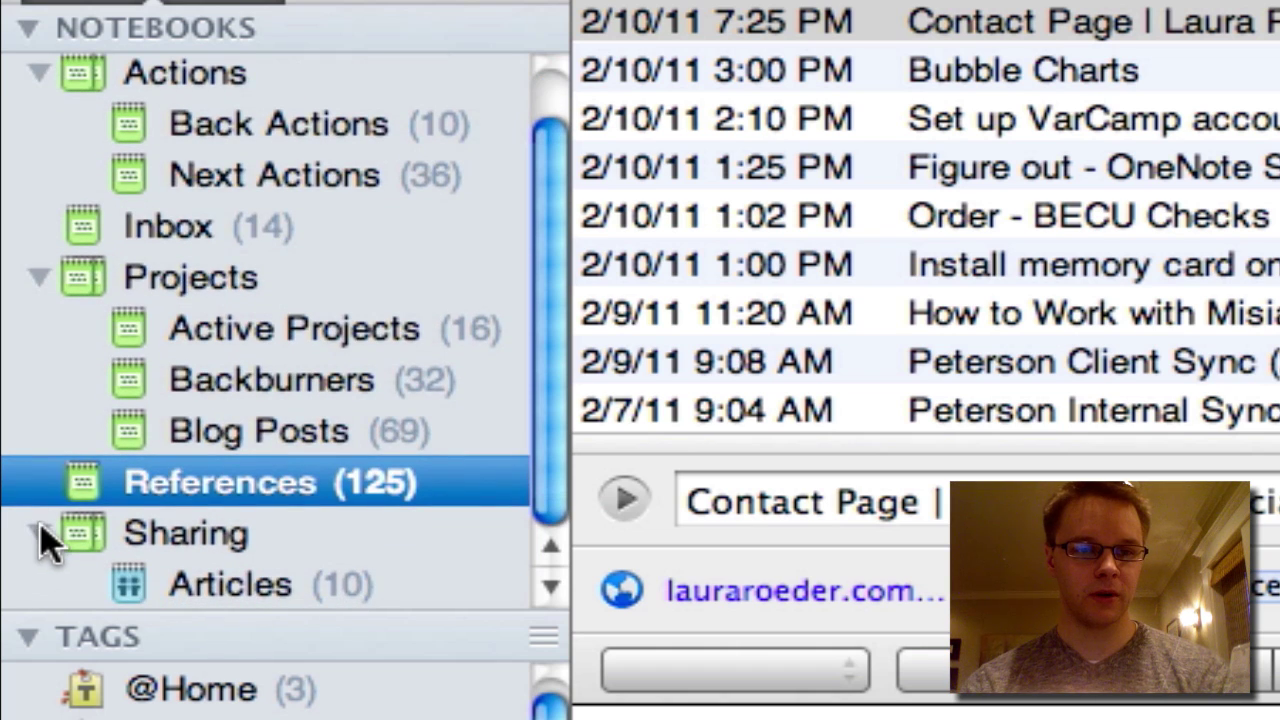
click(225, 340)
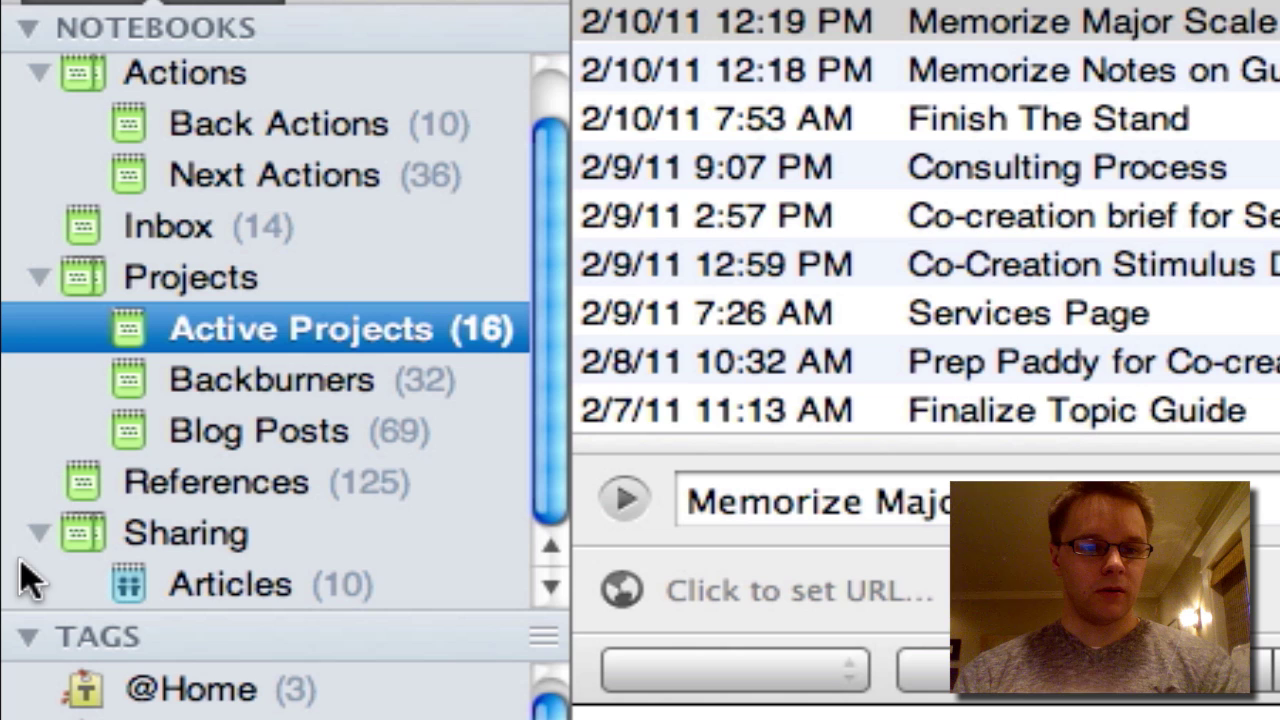
click(38, 533)
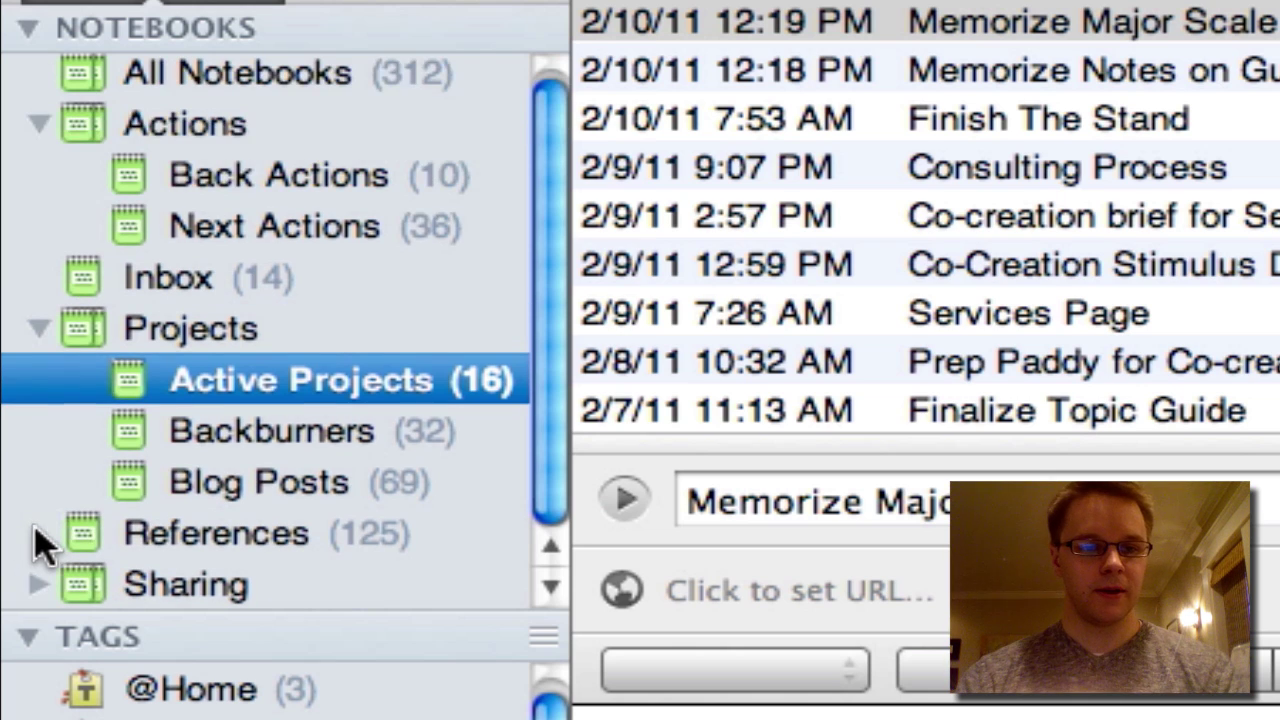
scroll(105, 337, up, 1)
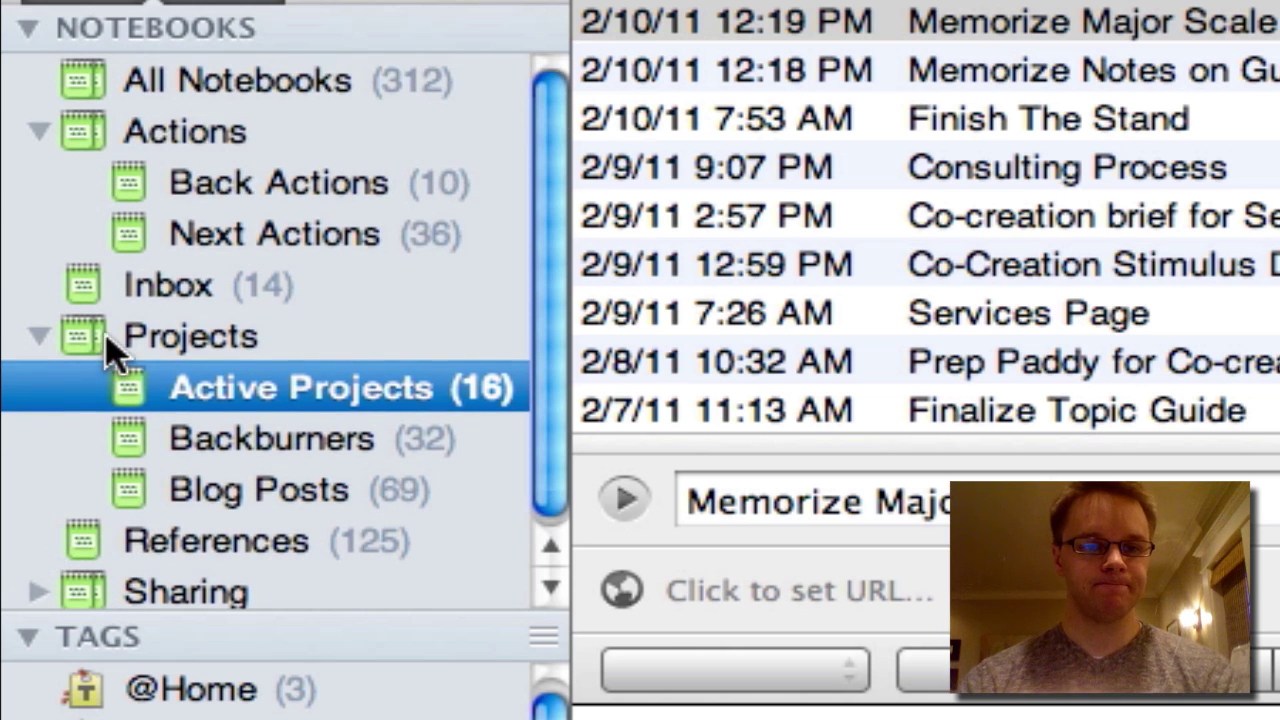
Step: Open the Back Actions notebook and view the Update Linkedin Profile, Mississippi queen and Layla Acoustic notes
click(190, 203)
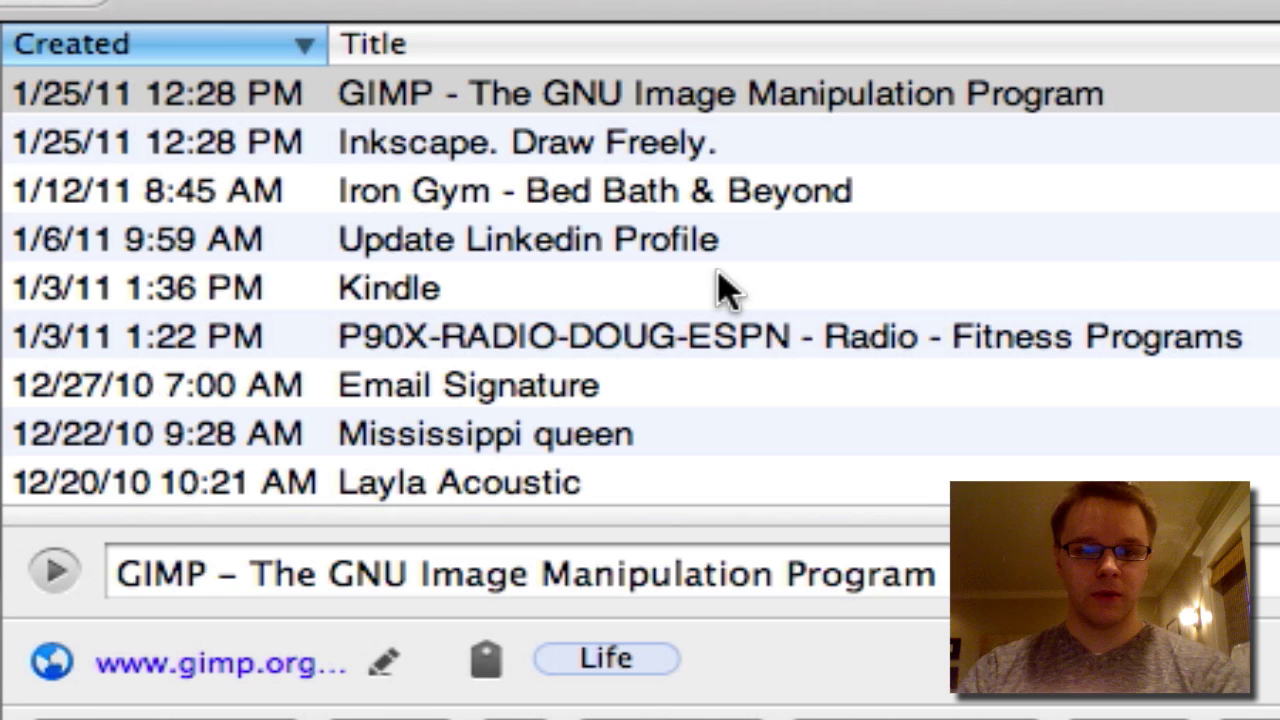
click(680, 243)
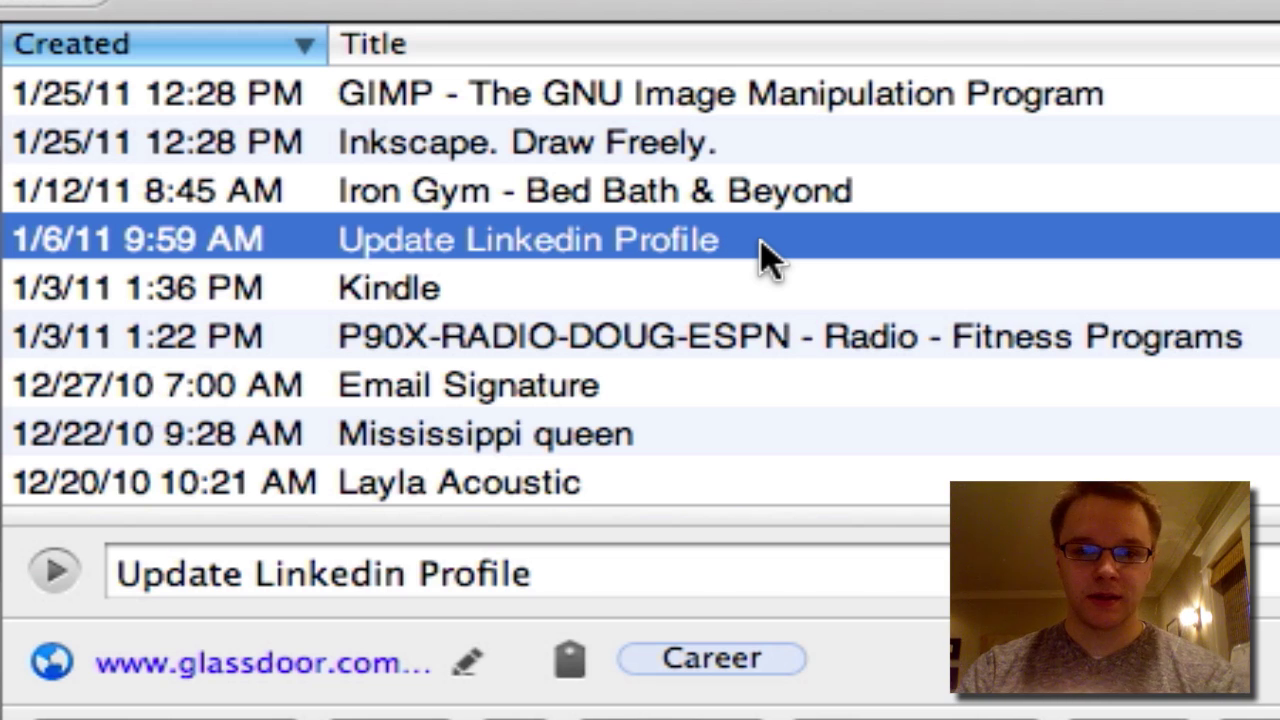
click(517, 455)
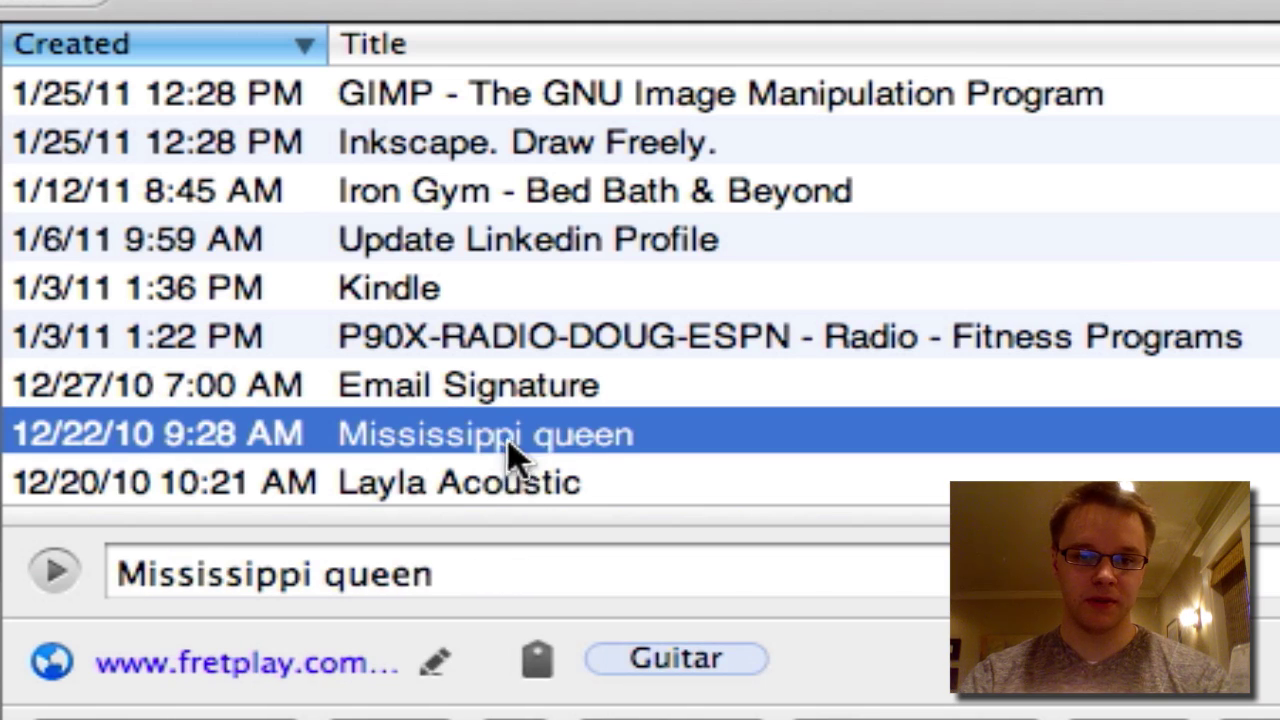
click(506, 482)
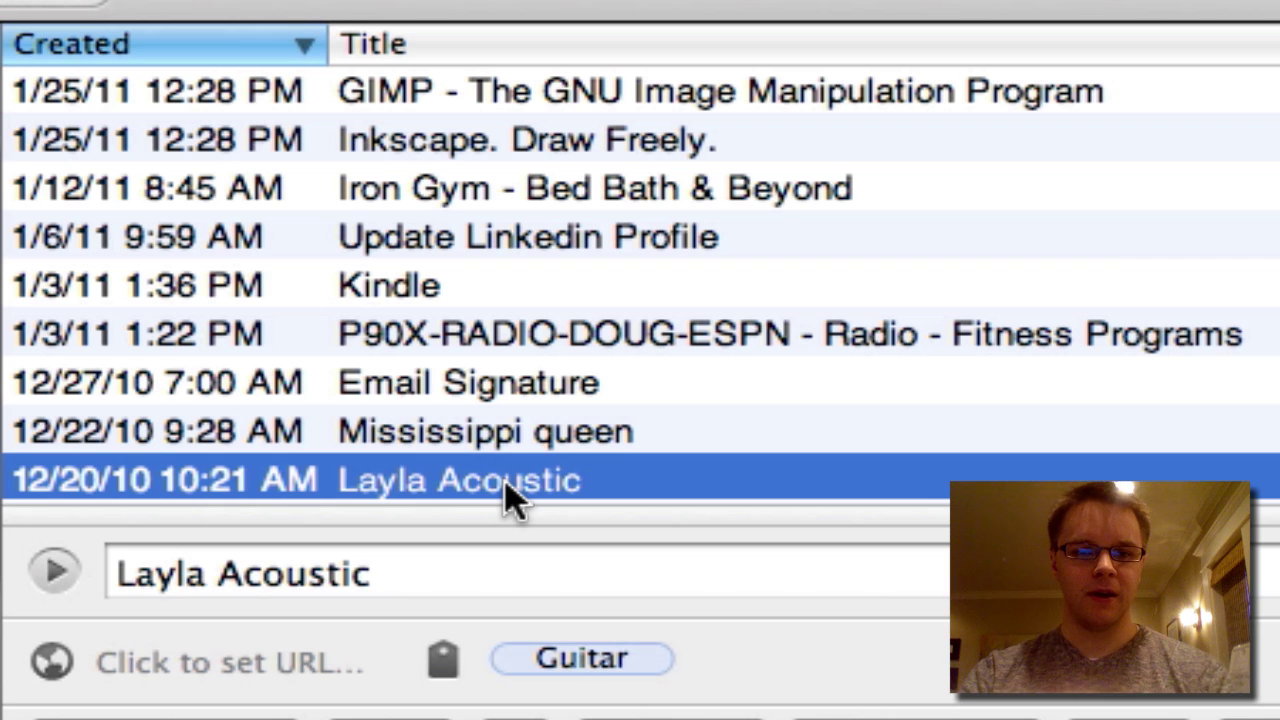
scroll(510, 495, up, 1)
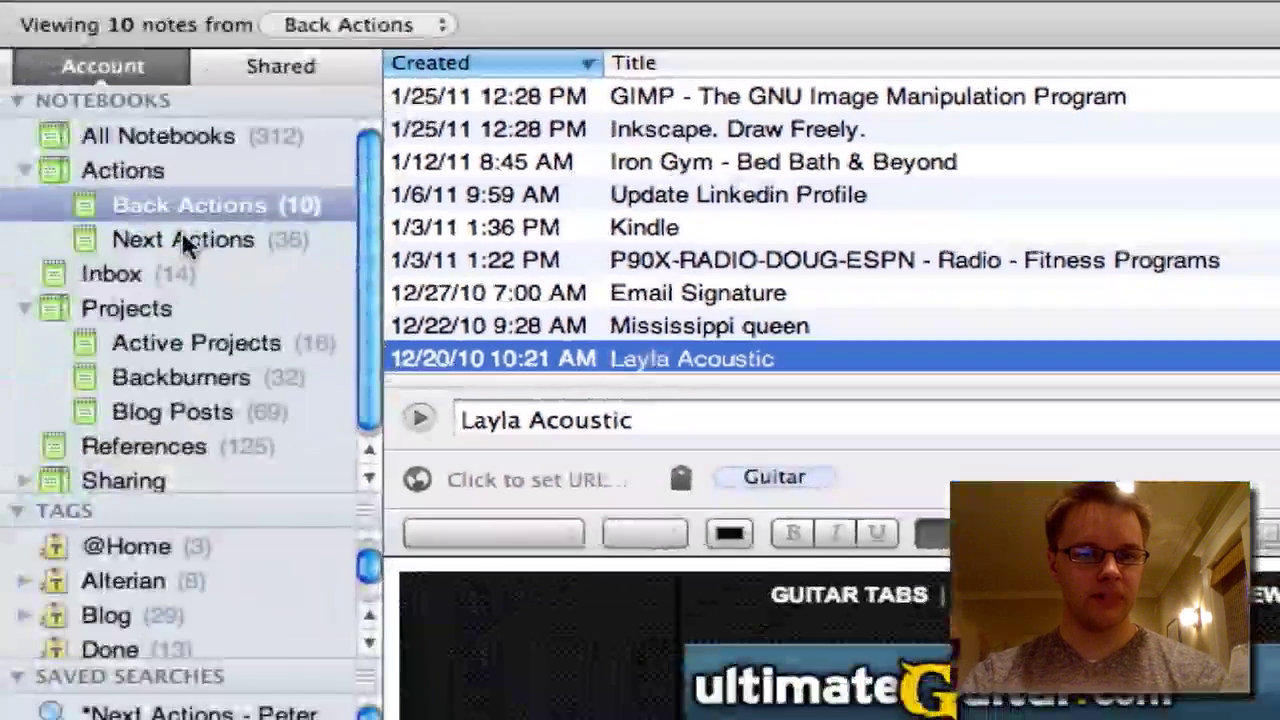
Step: Open the Next Actions notebook and view the "File papers in basket" and "Draft - Consulting Process" notes
click(186, 241)
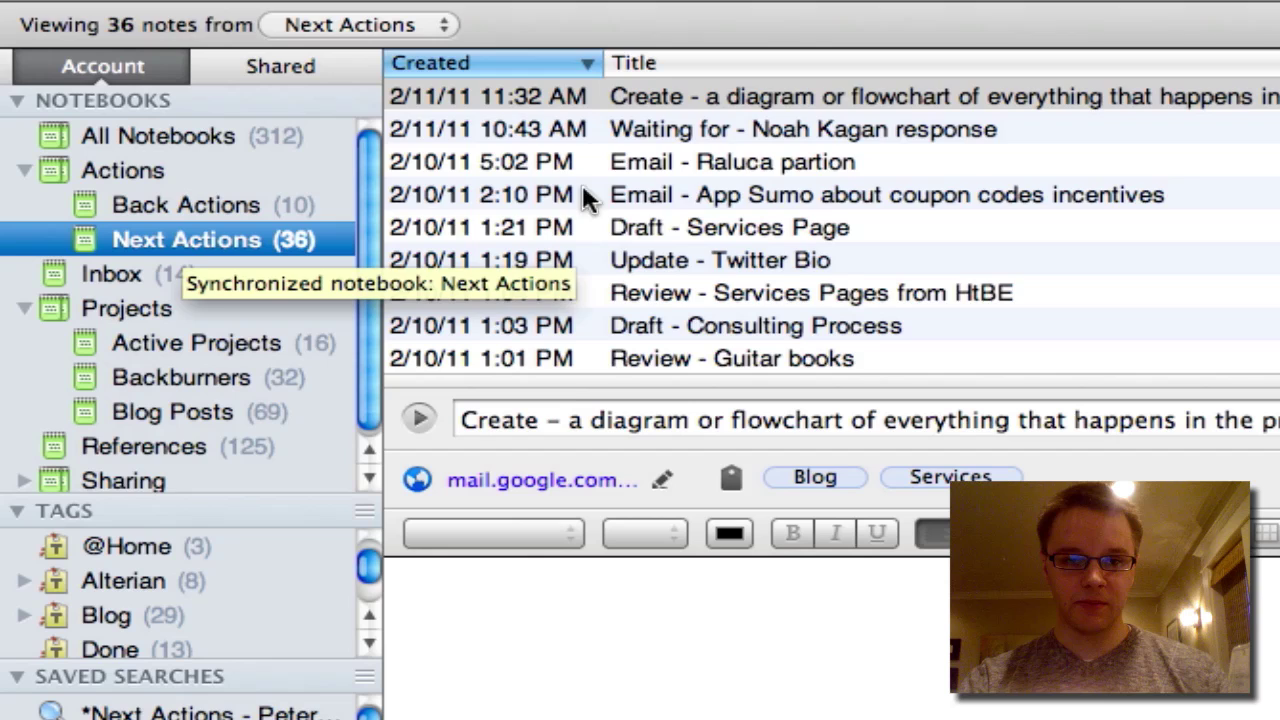
scroll(757, 197, down, 5)
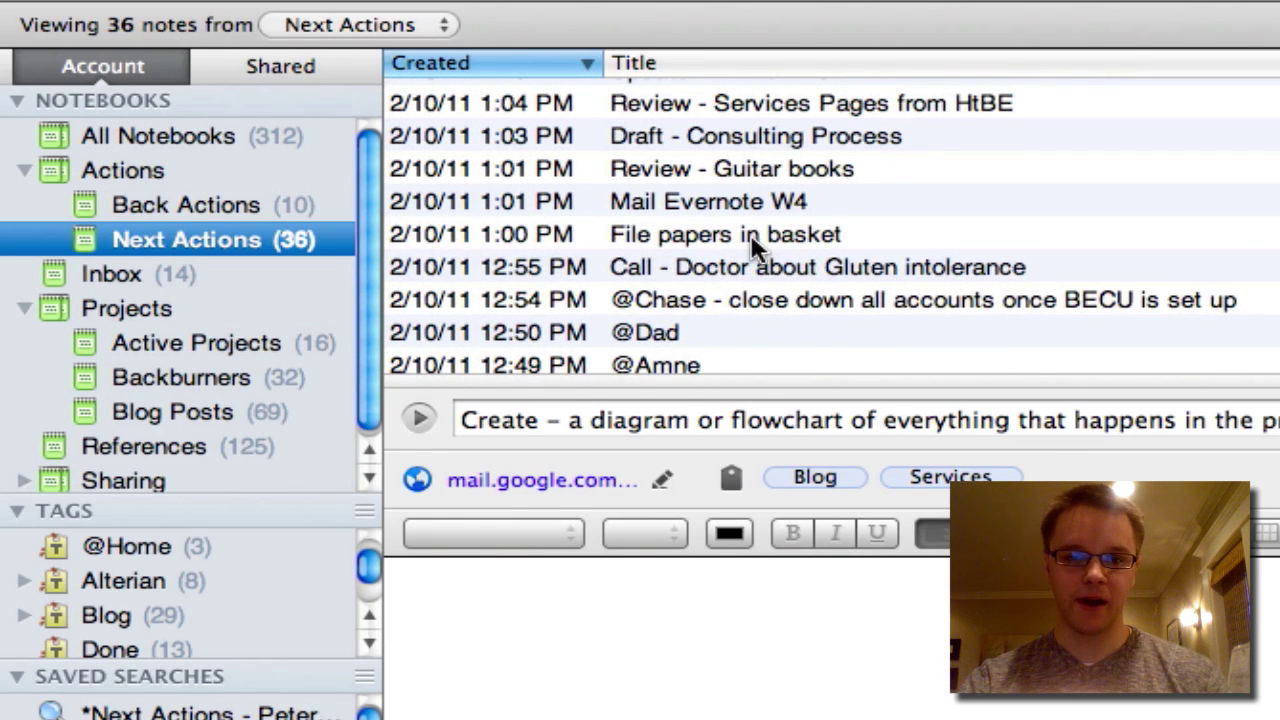
click(753, 240)
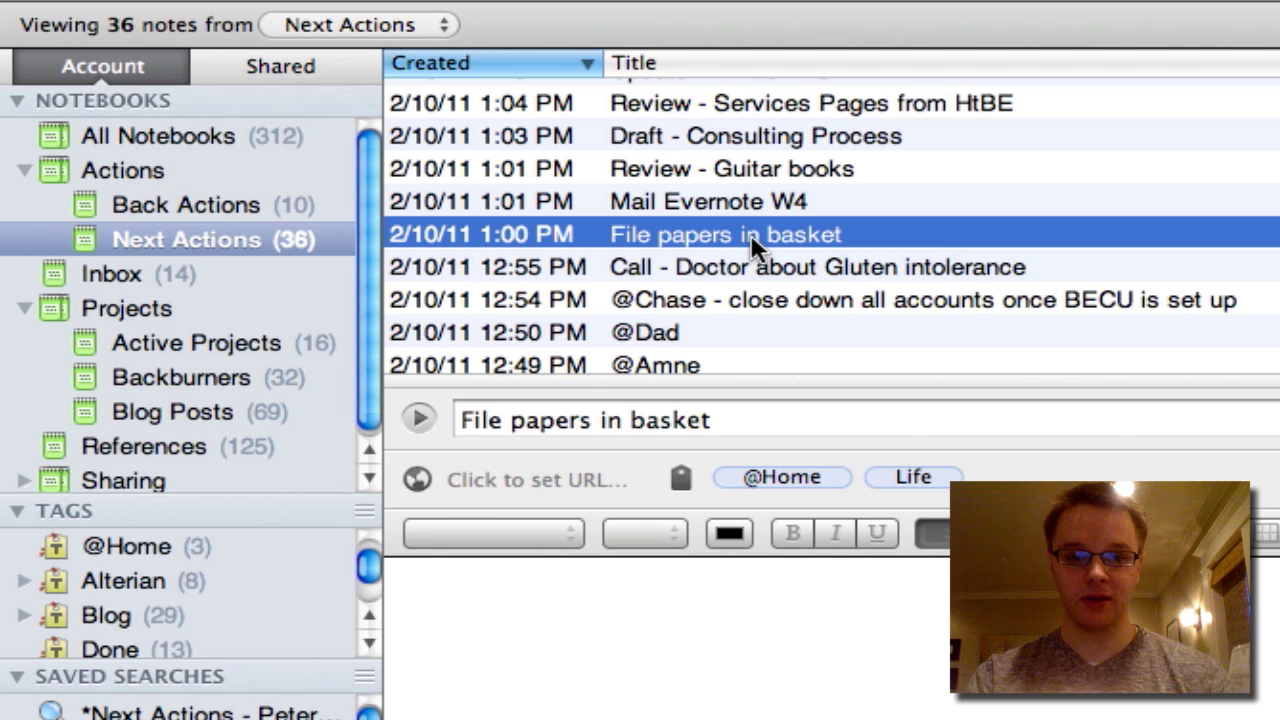
scroll(751, 238, down, 1)
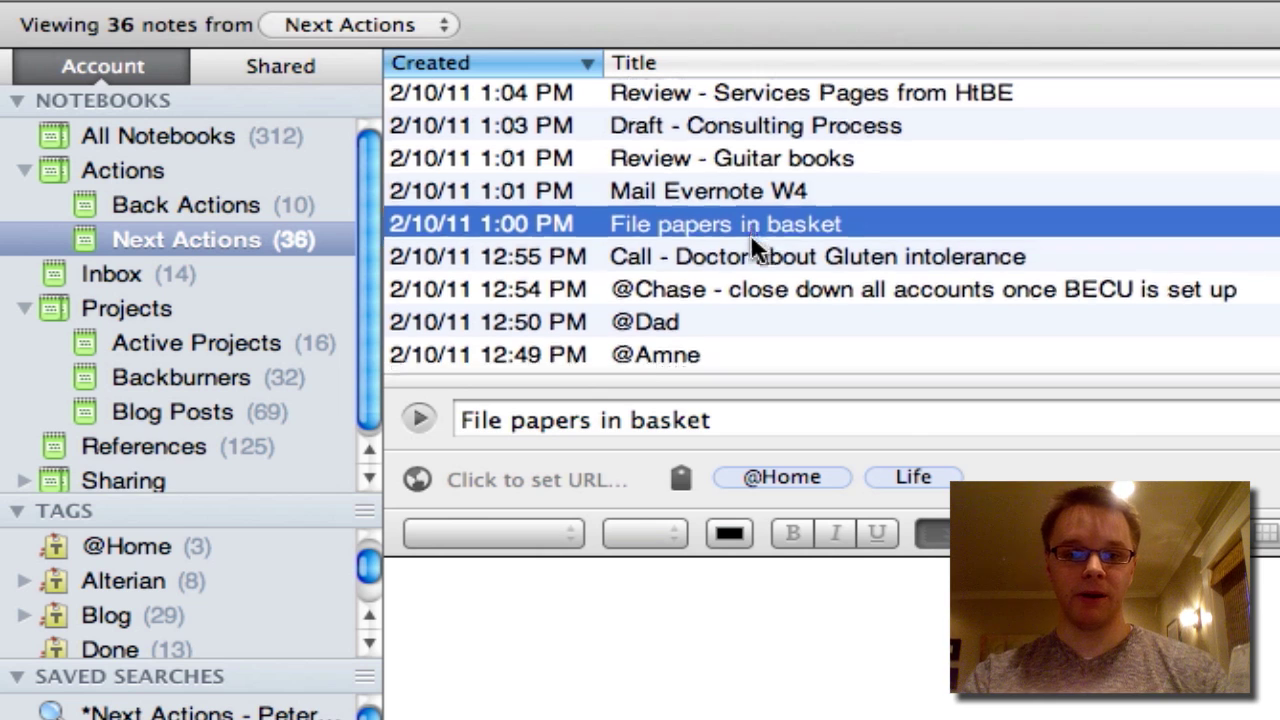
click(770, 128)
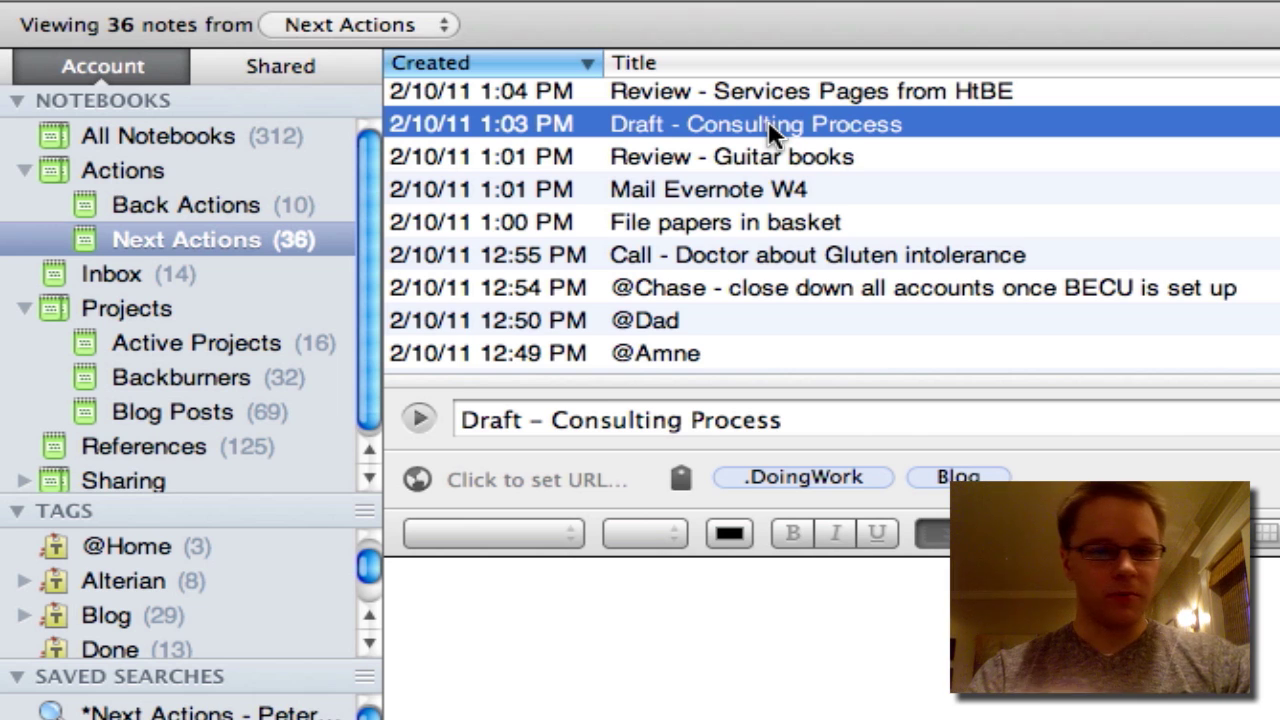
Step: Open the Inbox notebook and view the "Build objections to my service into initial offer" and "Services page copy" notes
click(111, 276)
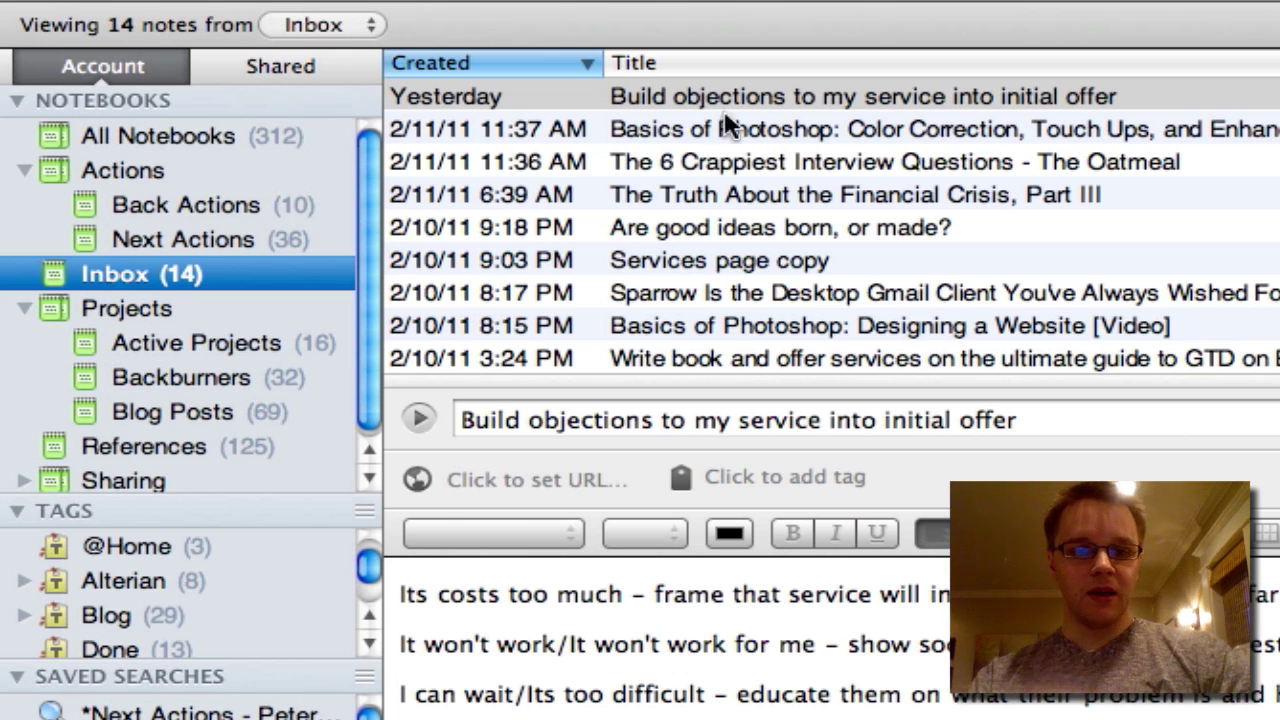
click(749, 106)
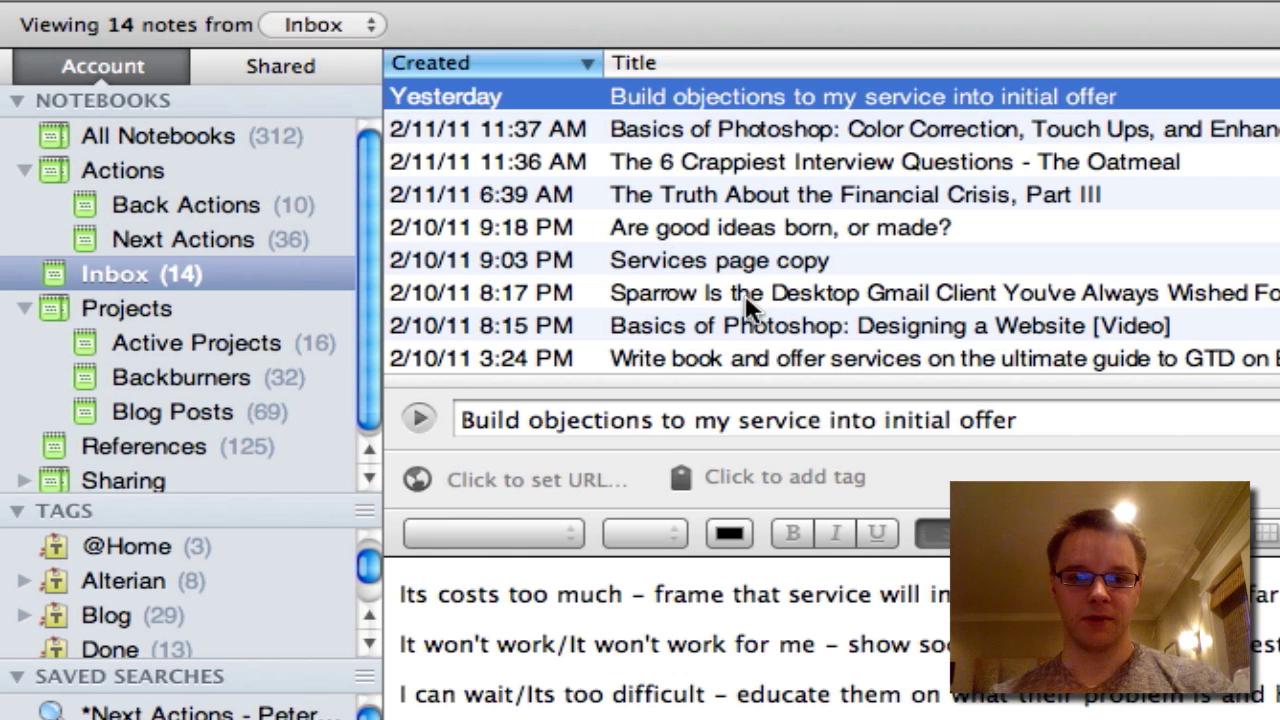
click(772, 264)
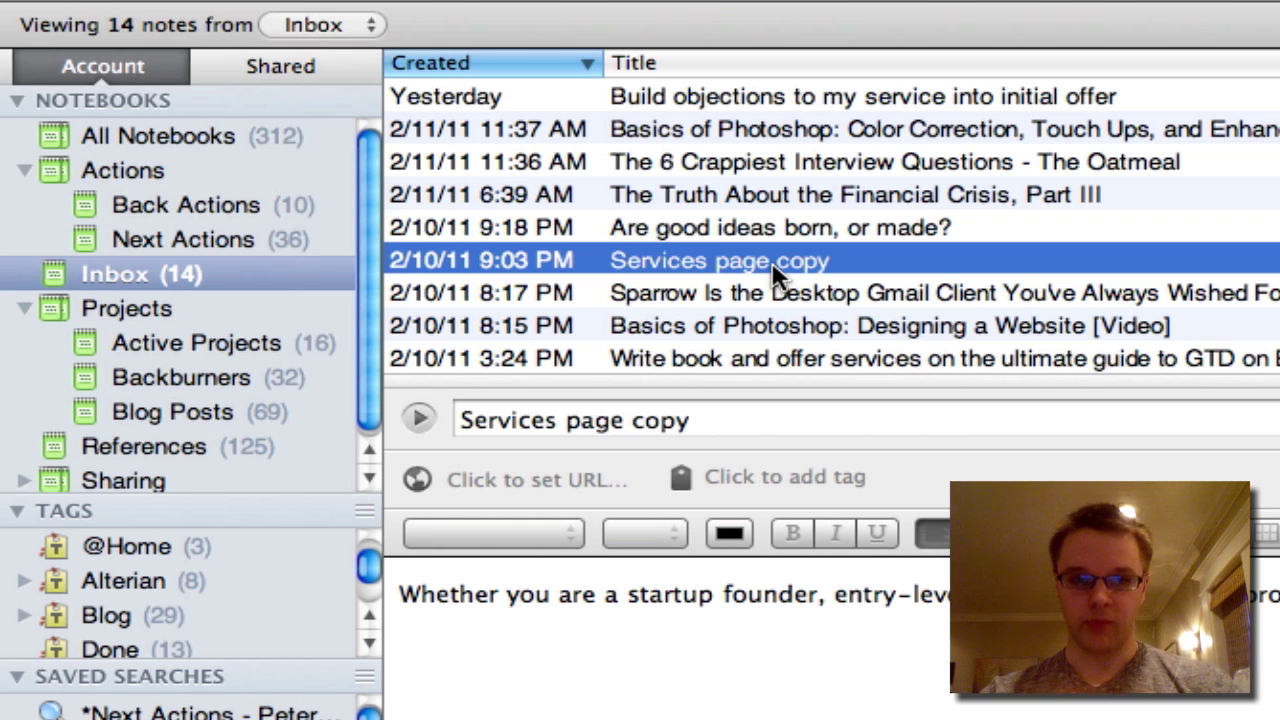
Step: View the older Inbox notes one after another, from Student Productivity down to "The best economics podcasts"
scroll(773, 270, down, 2)
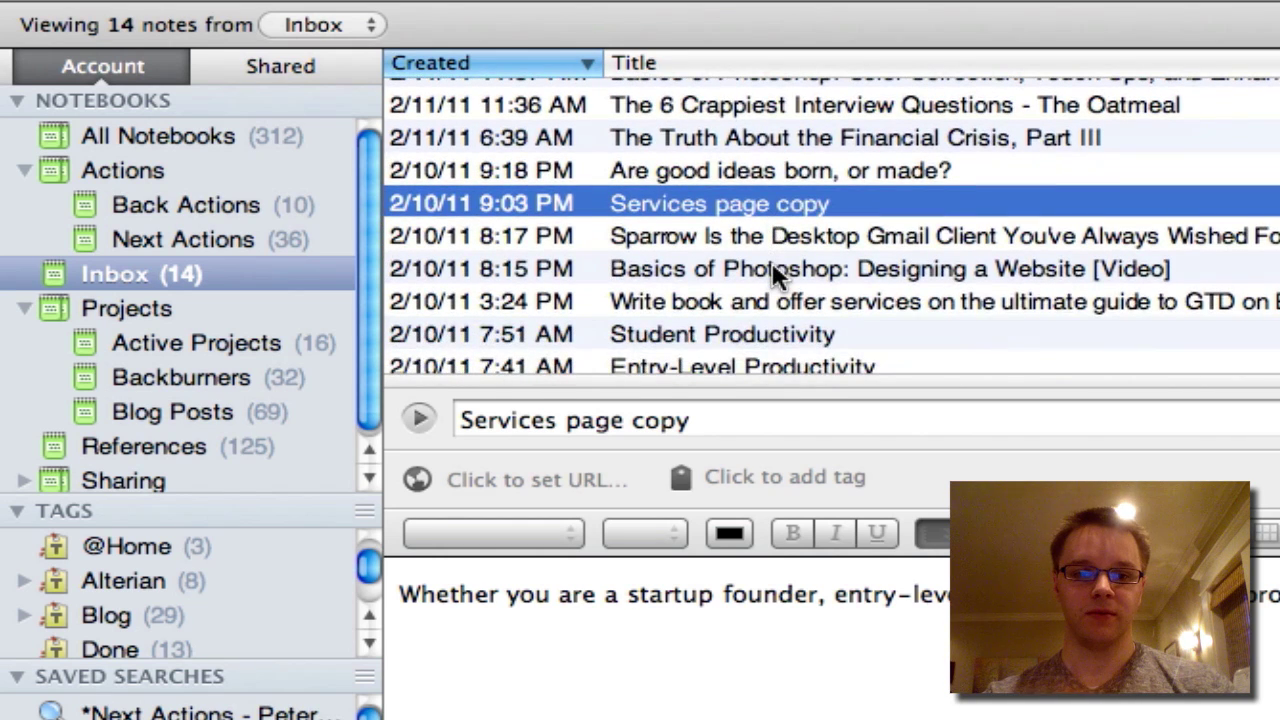
scroll(772, 268, down, 2)
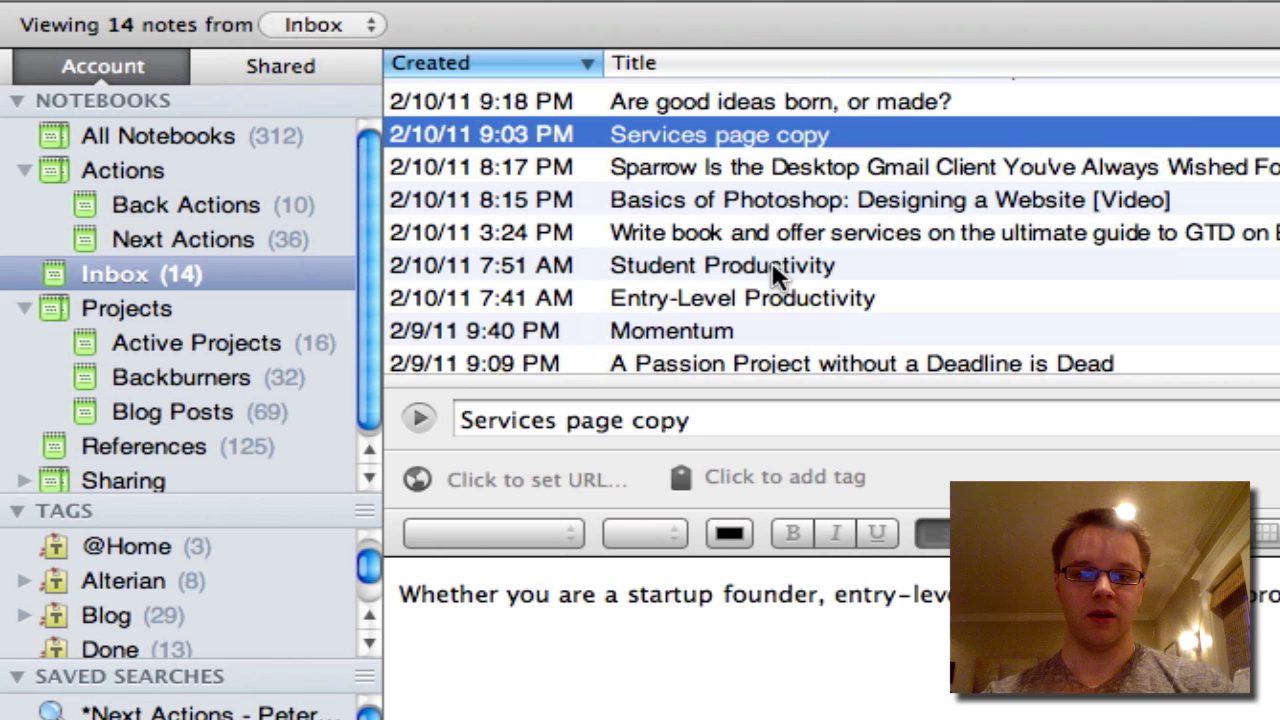
click(773, 270)
click(766, 300)
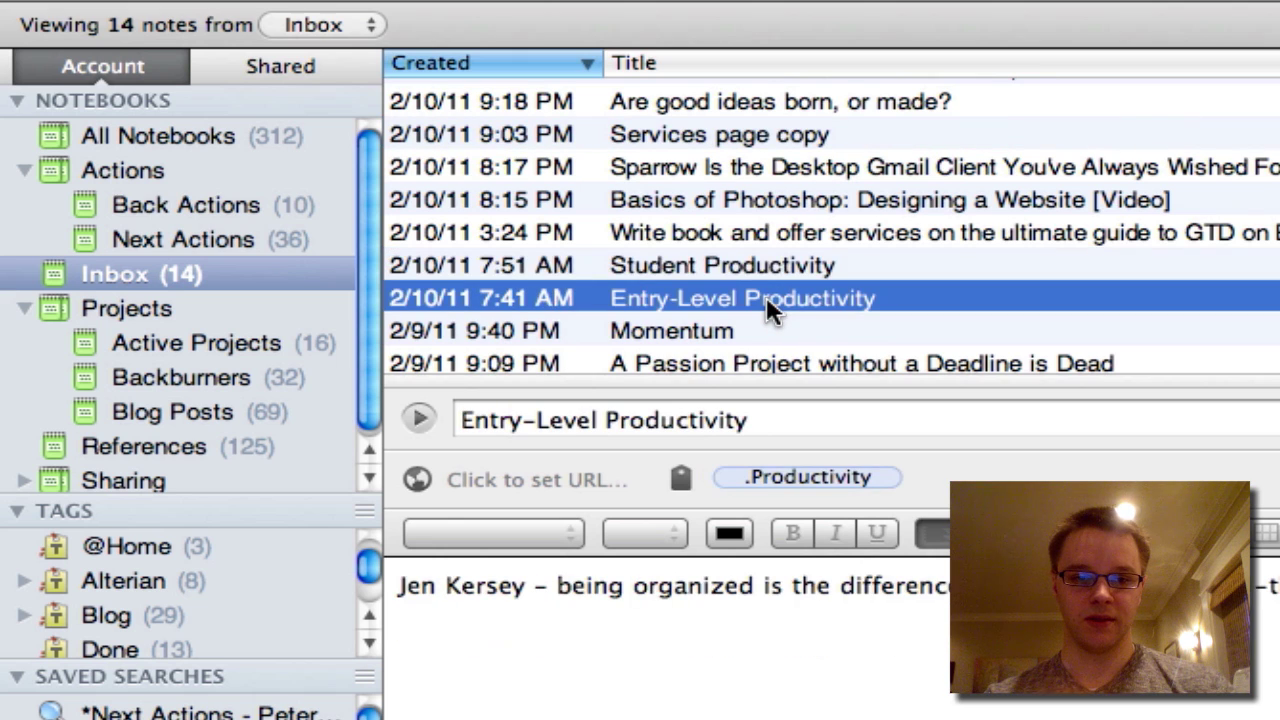
click(743, 335)
scroll(741, 335, down, 1)
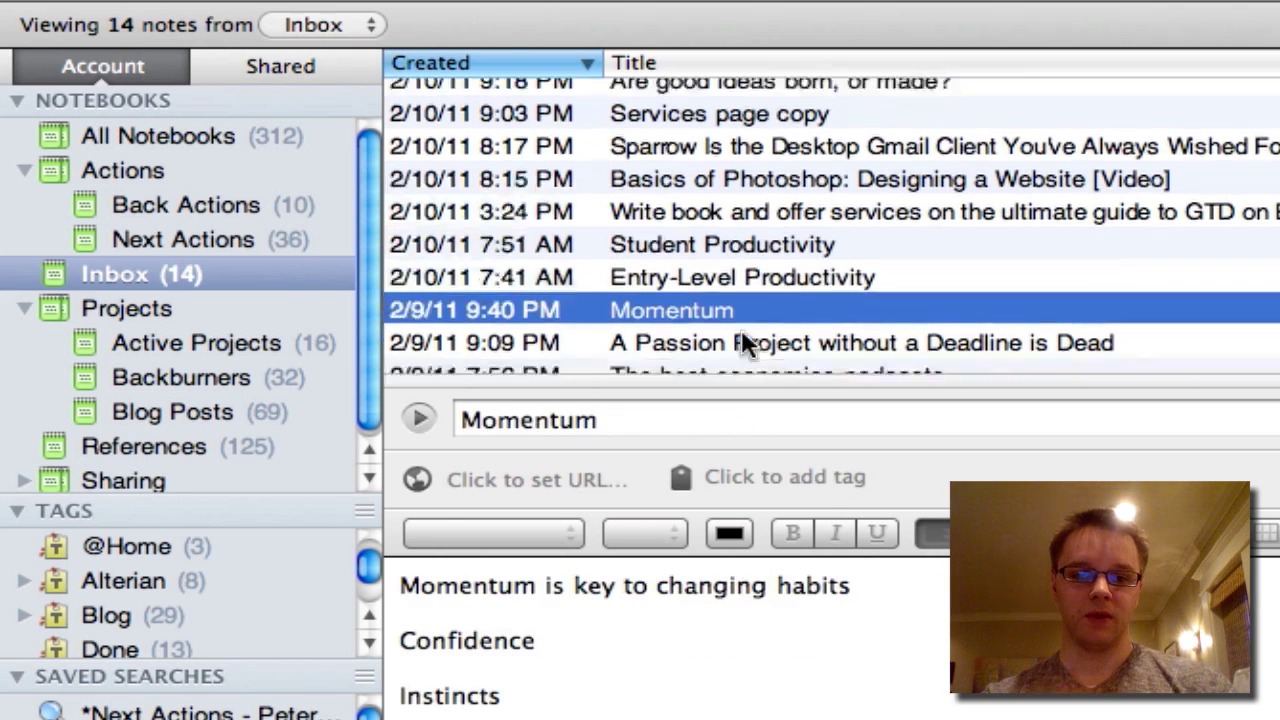
click(739, 338)
scroll(739, 338, down, 1)
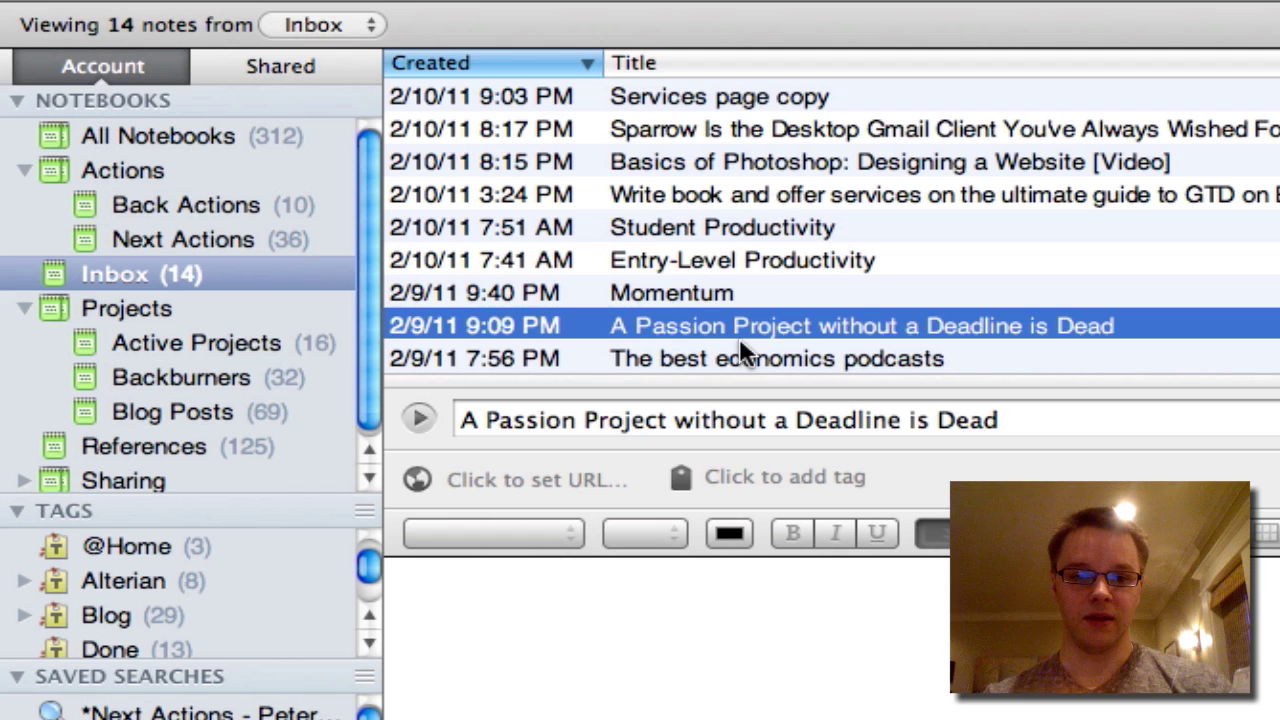
click(727, 352)
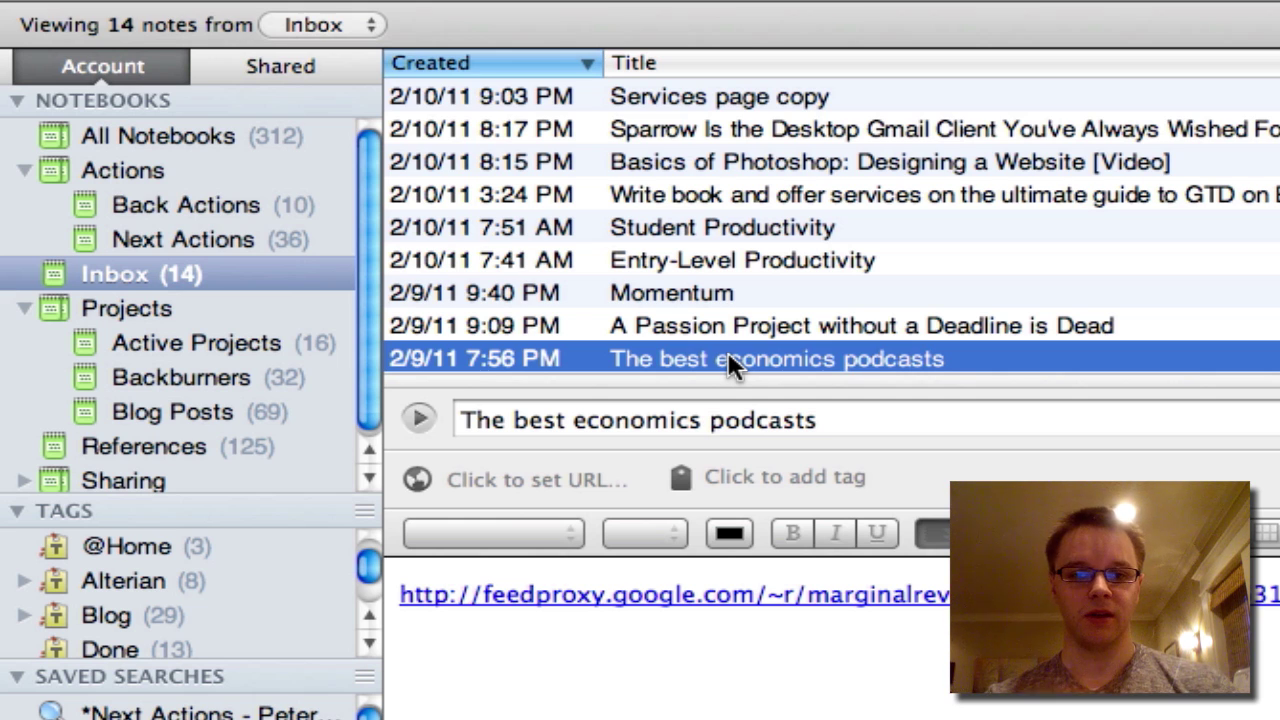
Step: View the two Basics of Photoshop notes in the Inbox, on color correction and on designing a website
scroll(727, 358, up, 5)
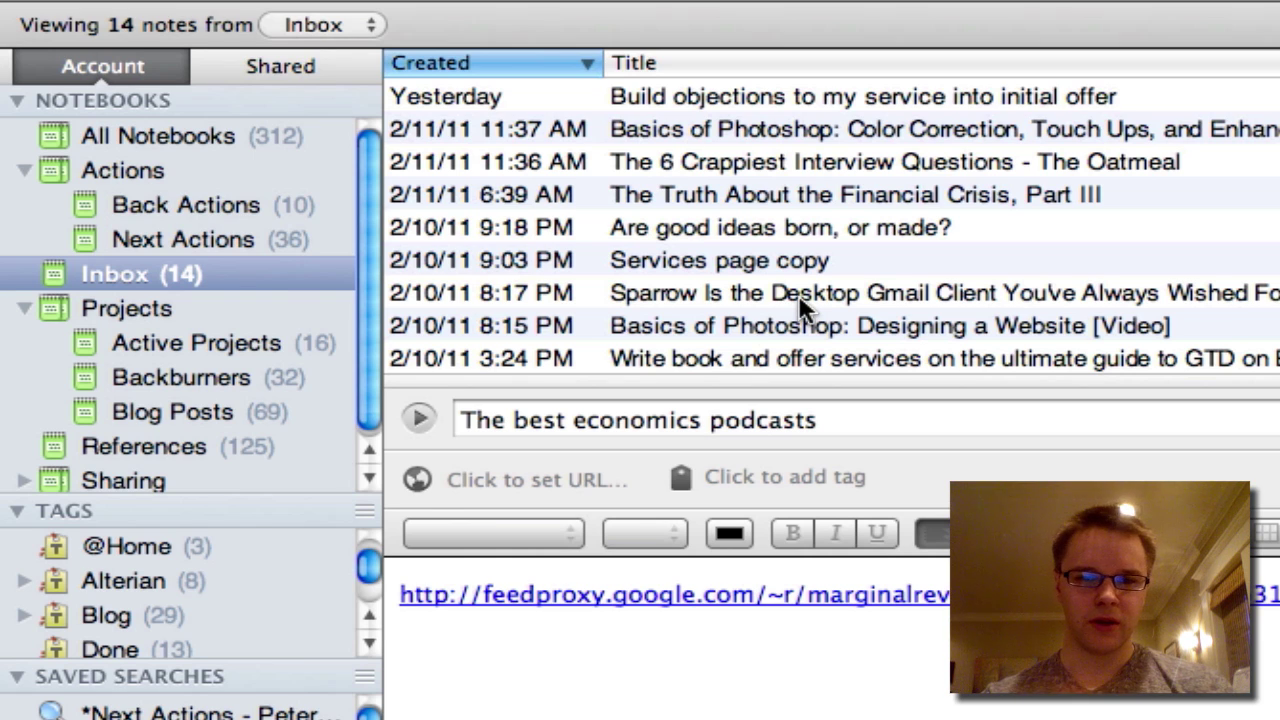
click(871, 135)
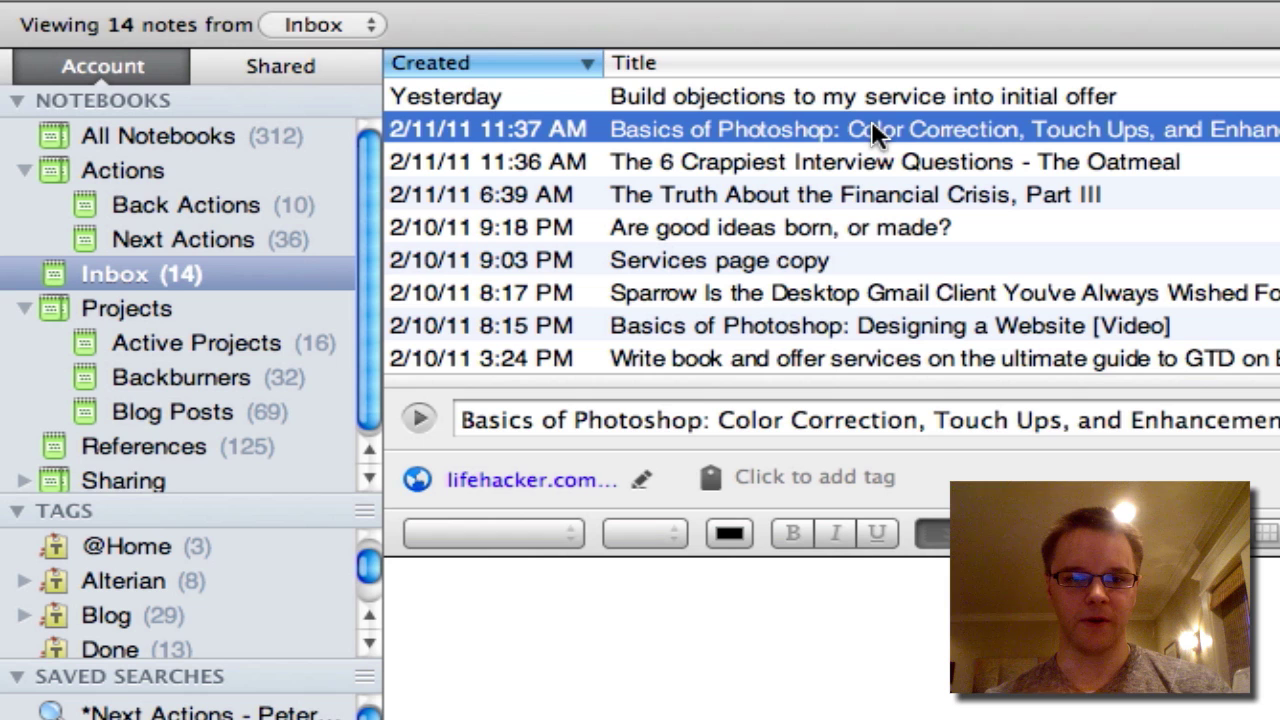
click(858, 335)
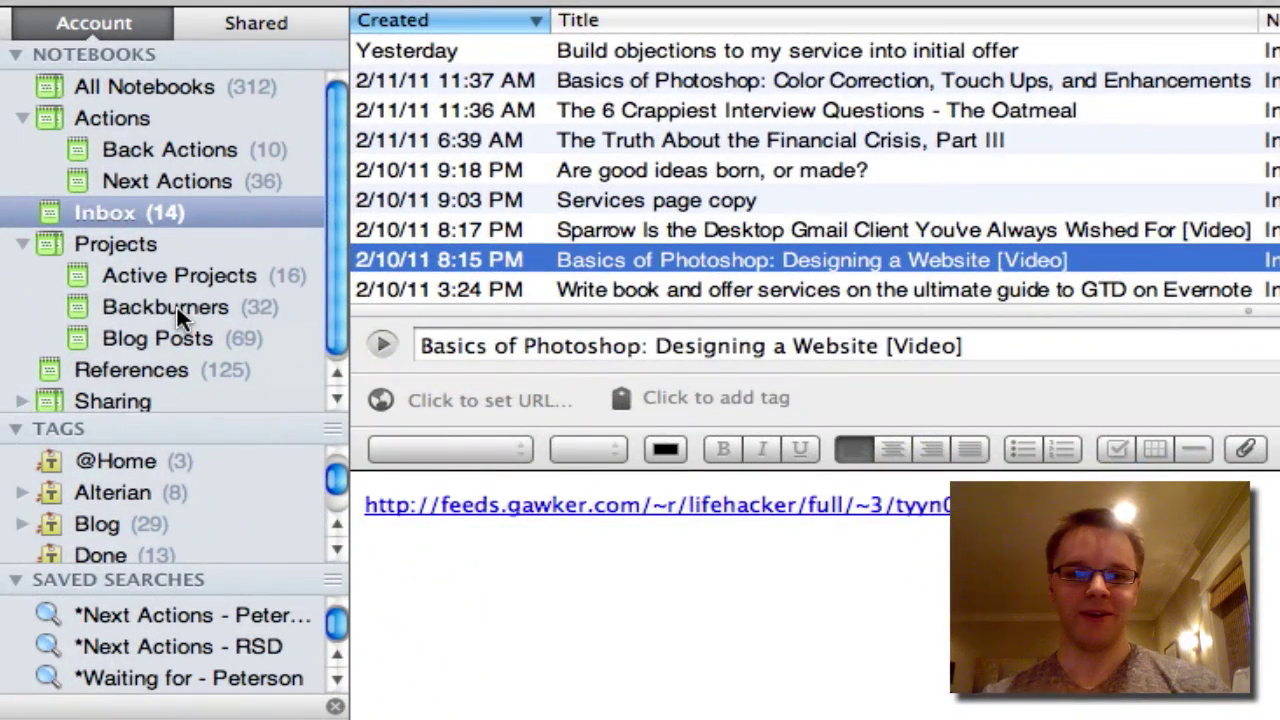
Step: Create a note titled "Learn Photoshop" in the Backburners notebook and open it in its own window
click(177, 307)
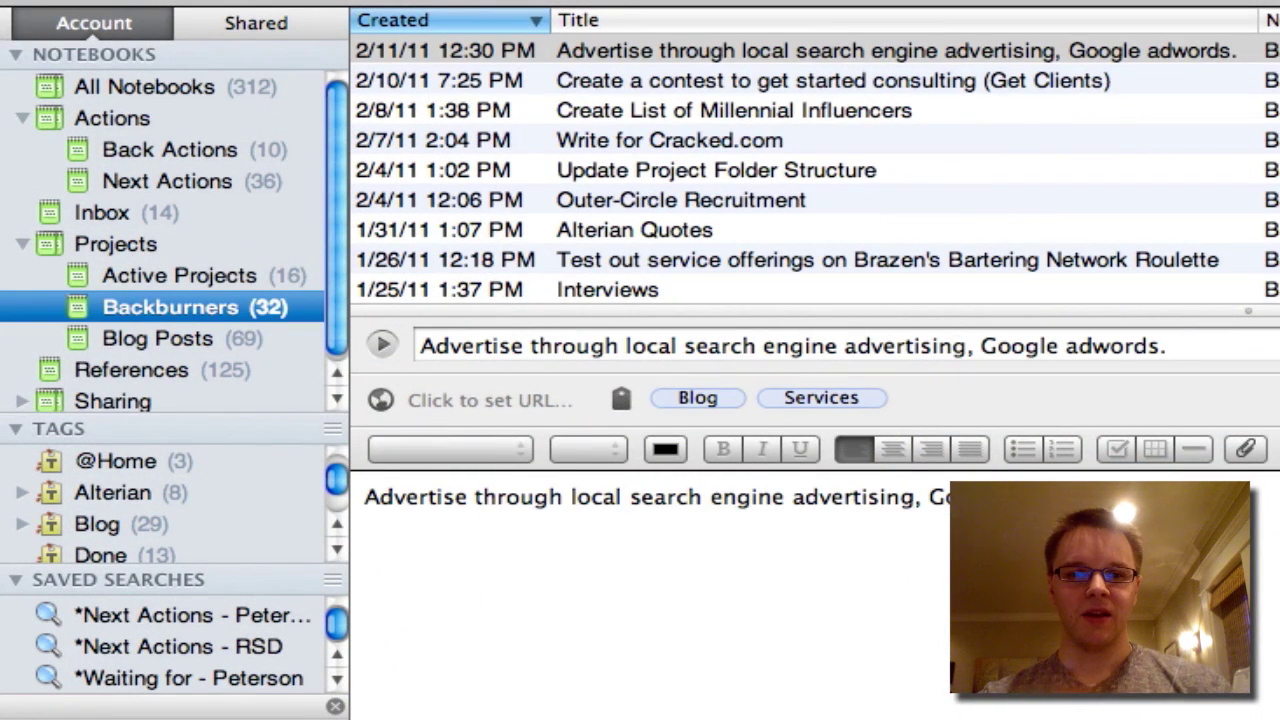
key(super+n)
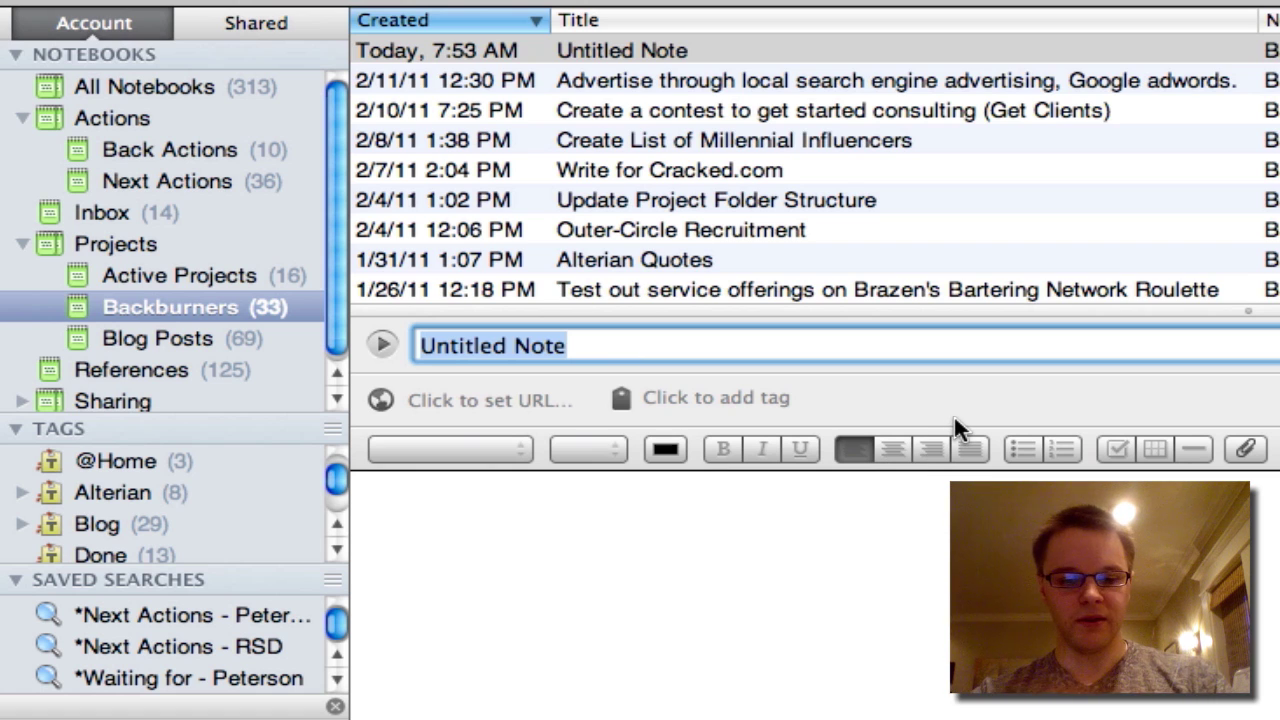
text(Learn)
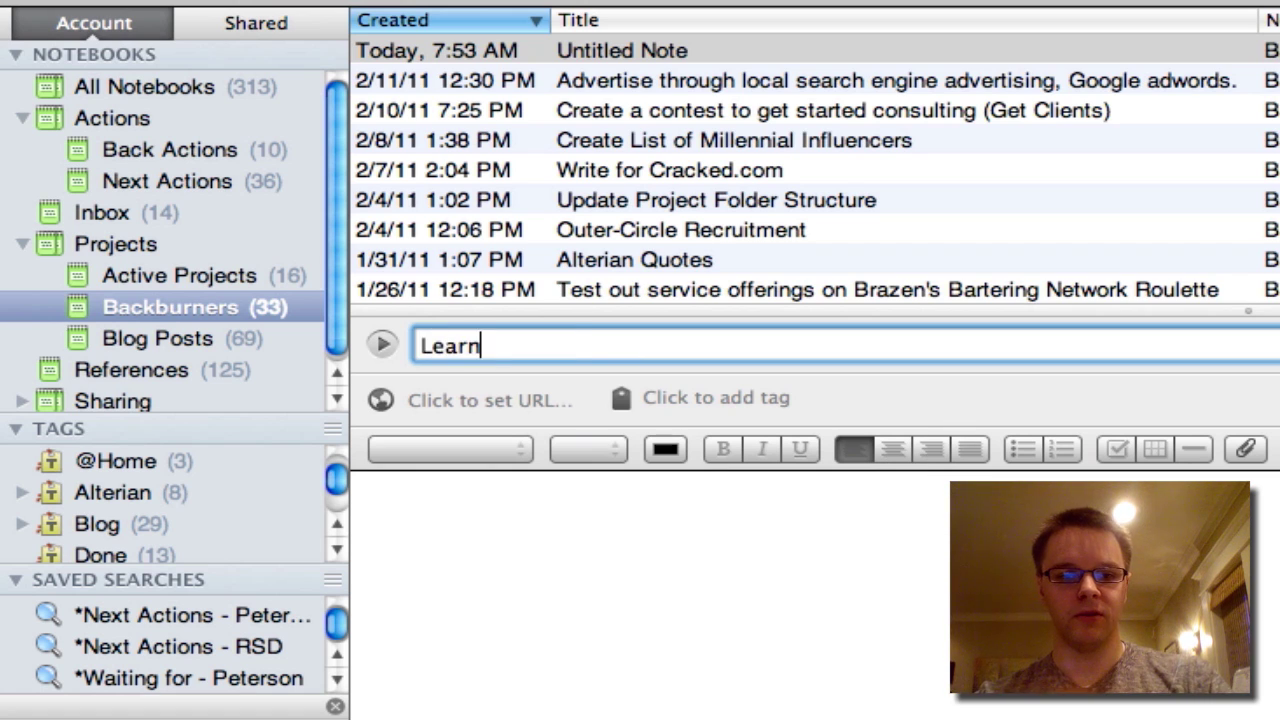
text( PhotoS)
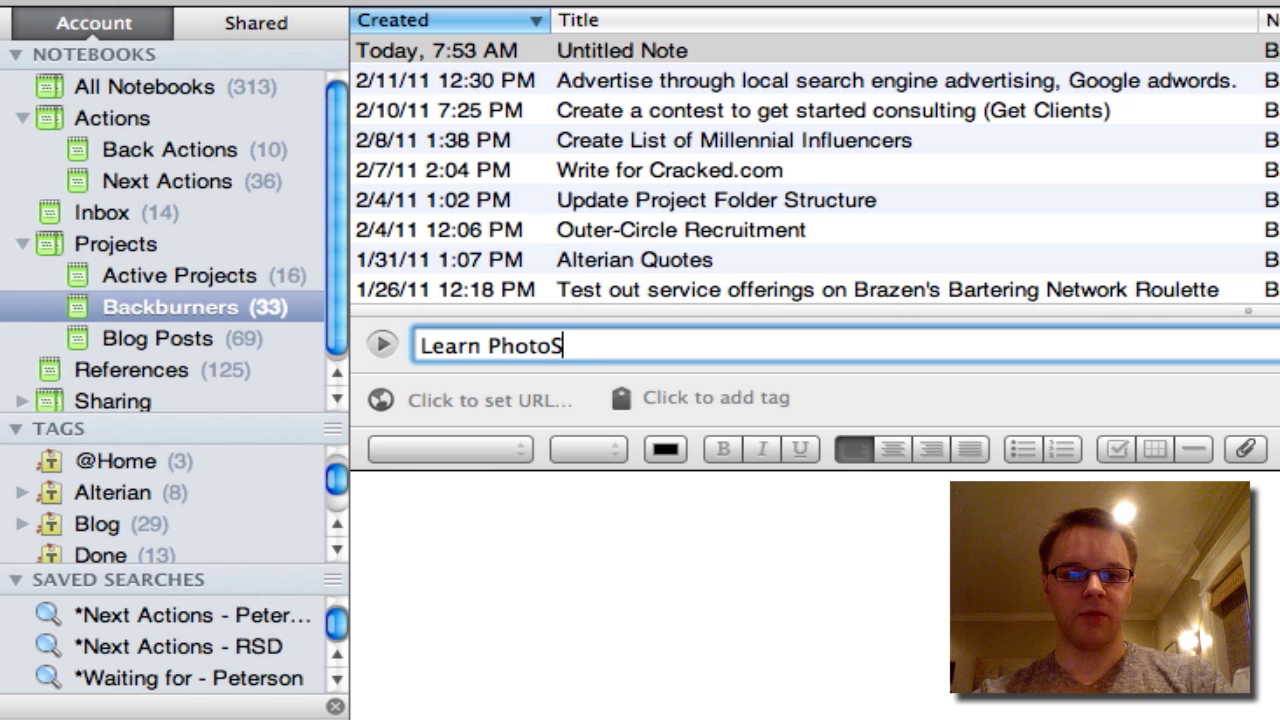
text(hop)
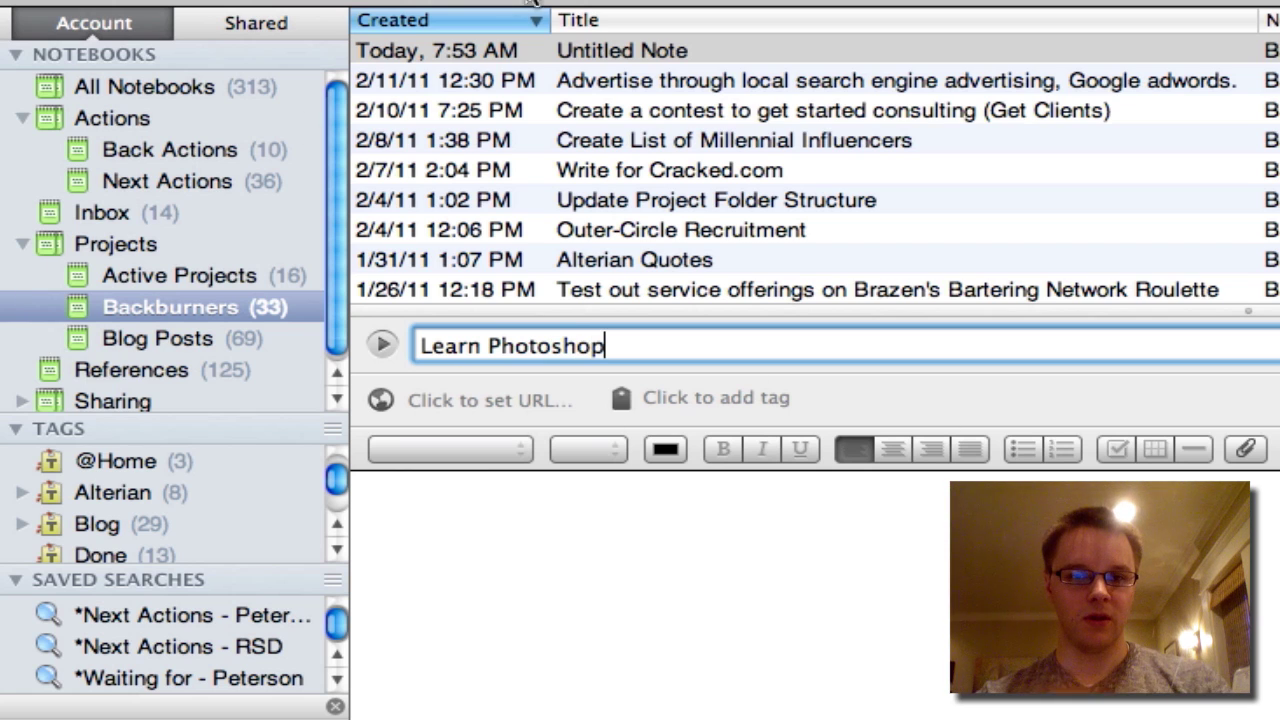
double_click(671, 49)
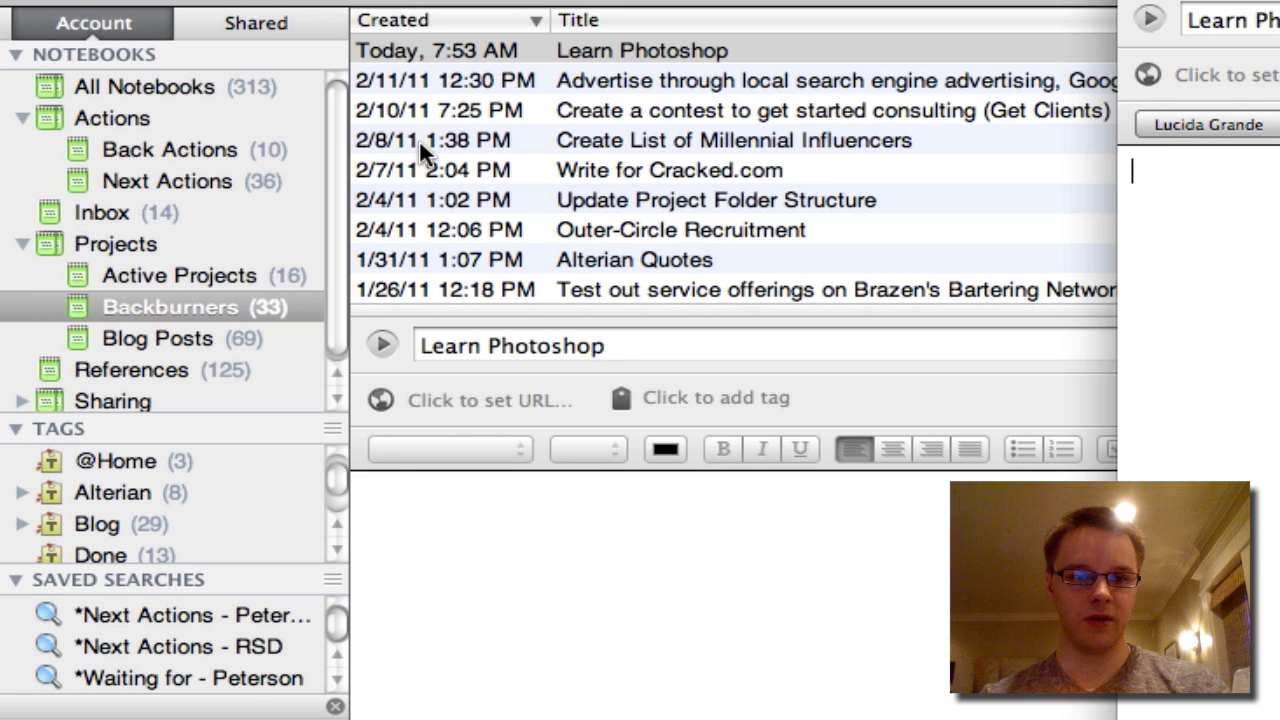
Step: Copy the source URL of the Inbox note "Basics of Photoshop: Color Correction, Touch Ups, and Enhancements" into the Learn Photoshop note
click(119, 209)
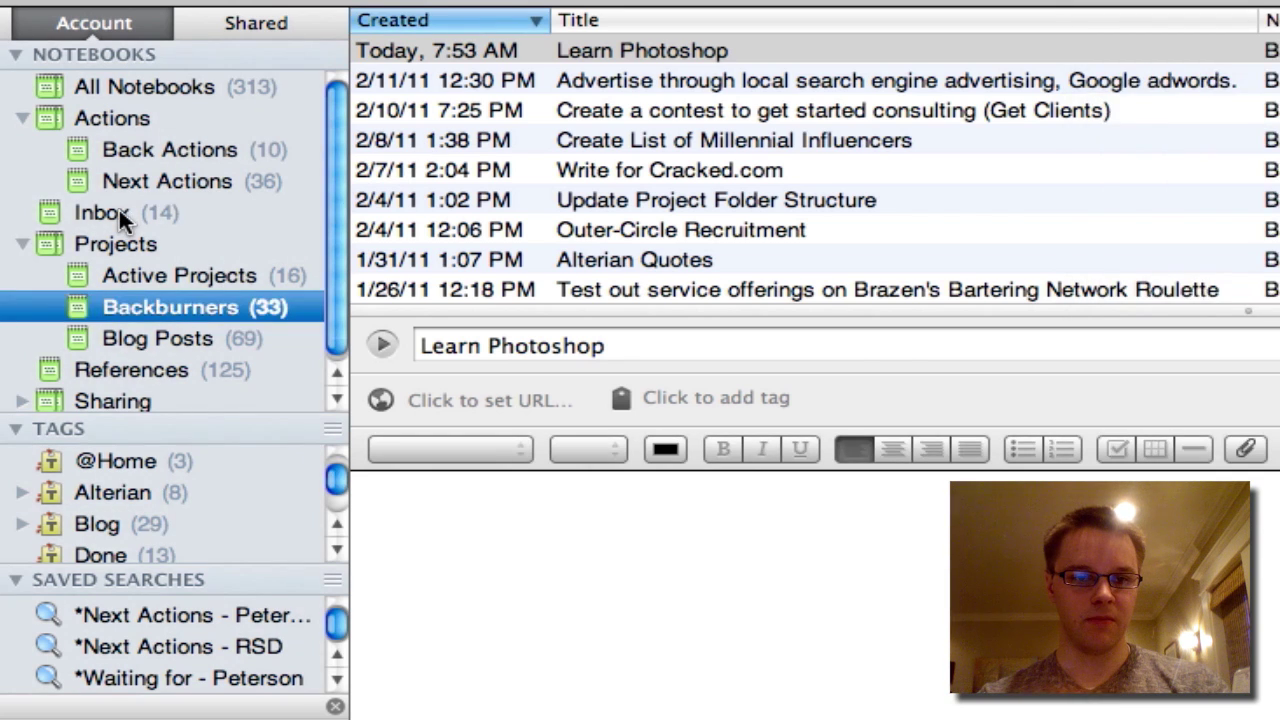
click(119, 209)
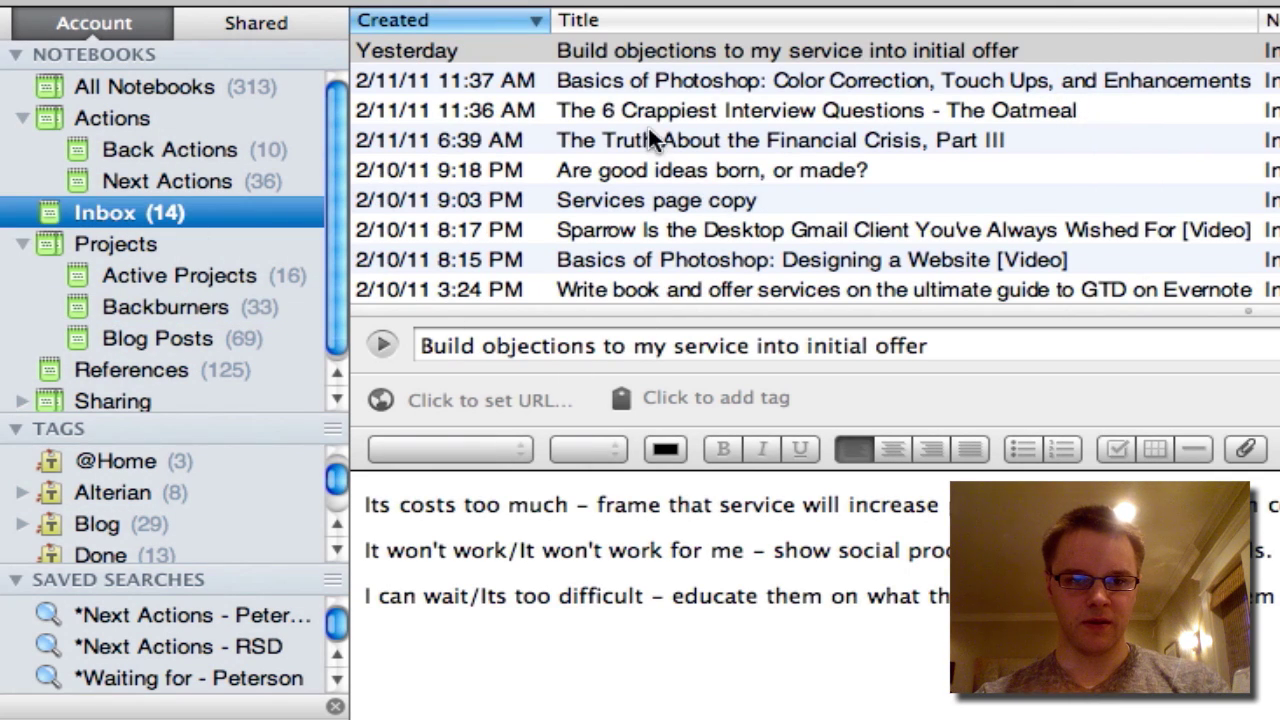
click(696, 77)
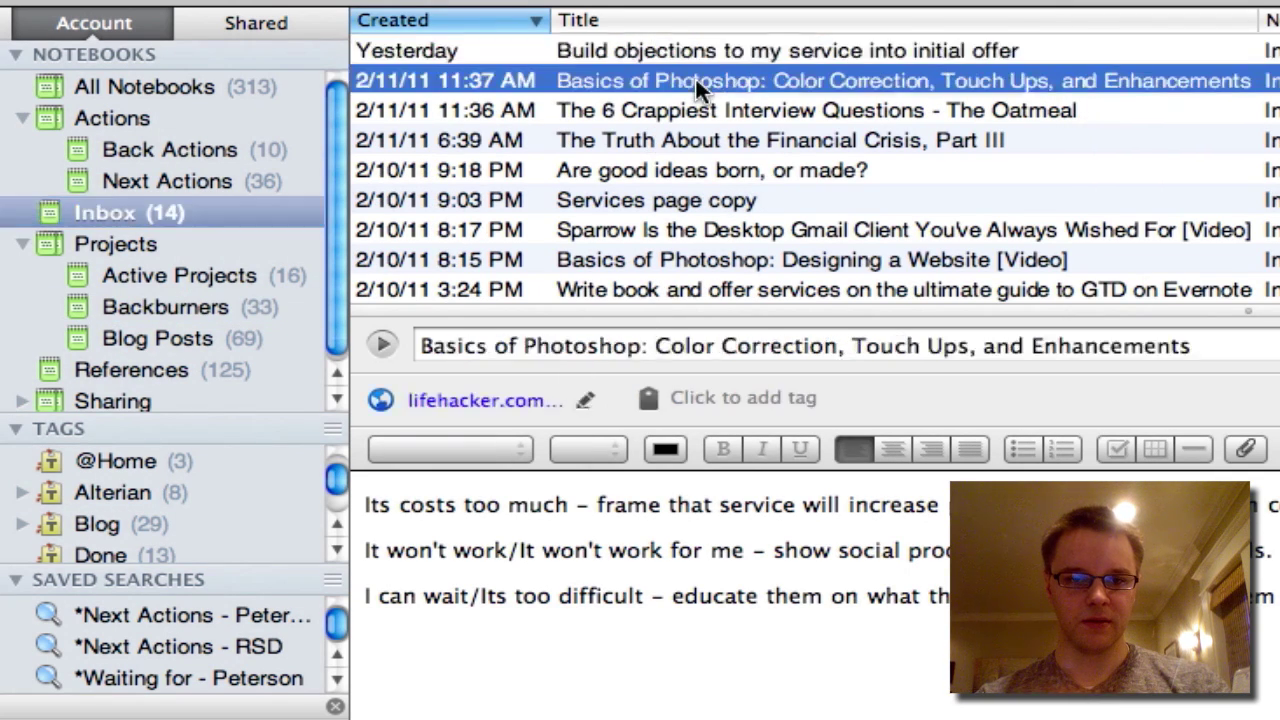
click(585, 395)
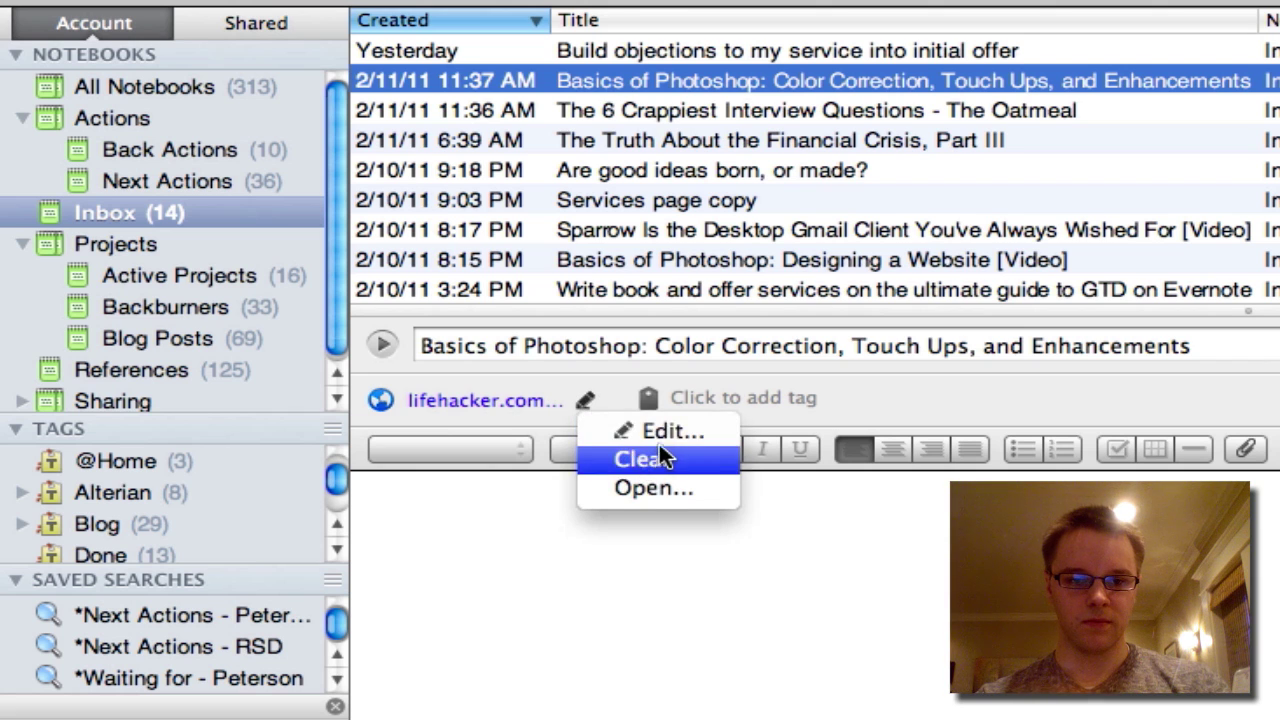
click(664, 432)
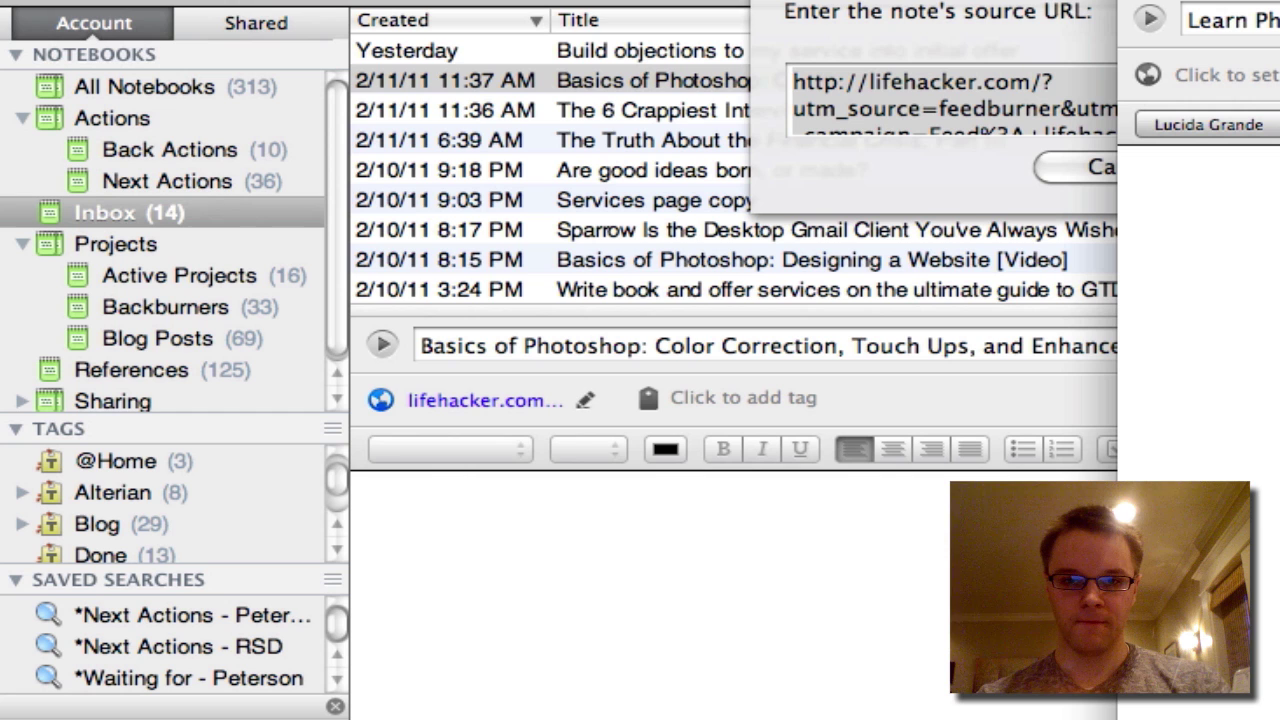
click(670, 578)
click(1122, 163)
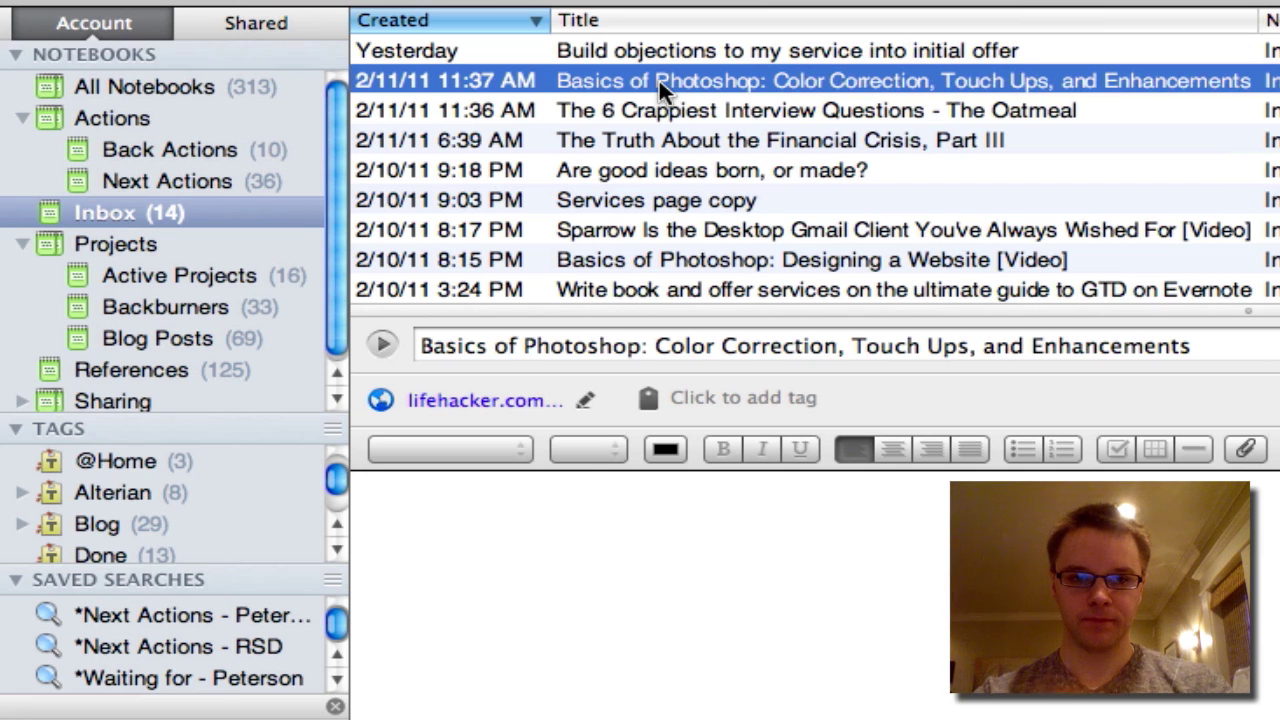
Step: Copy the feeds.gawker.com link from "Basics of Photoshop: Designing a Website [Video]" into the Learn Photoshop note, below the first URL
click(676, 256)
drag(955, 505, 350, 513)
key(super+c)
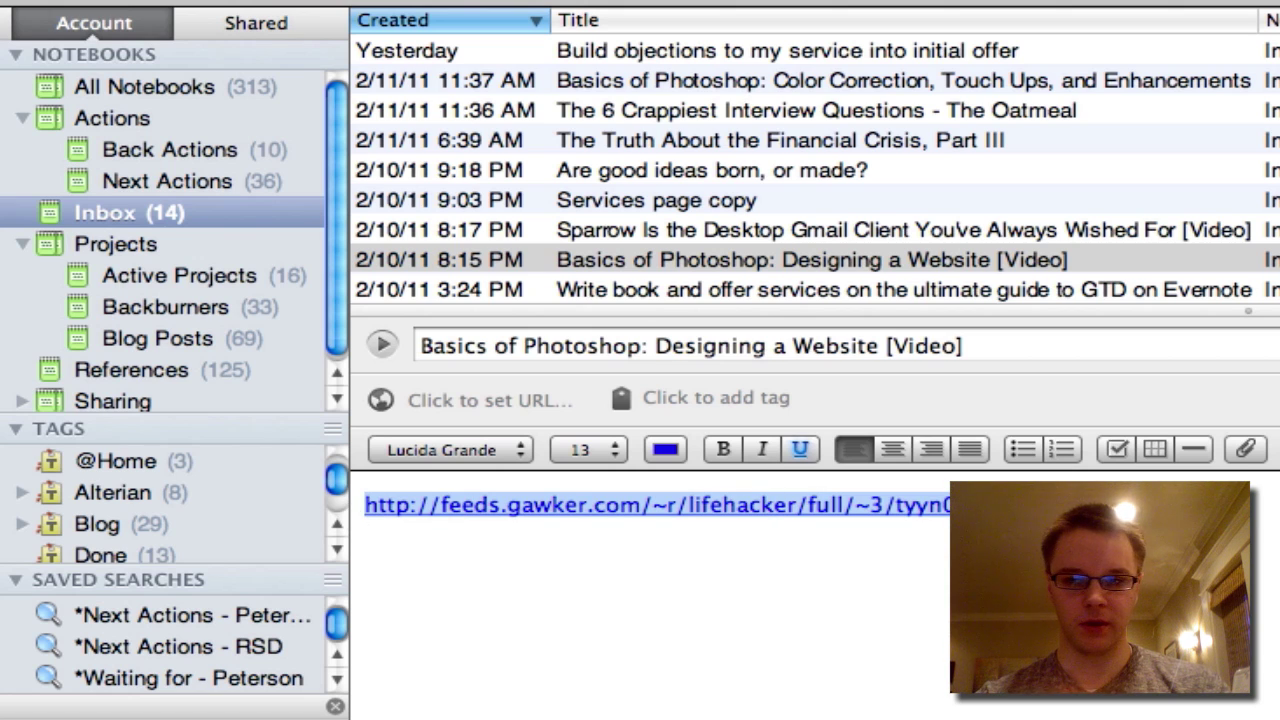
key(super+grave)
key(Return)
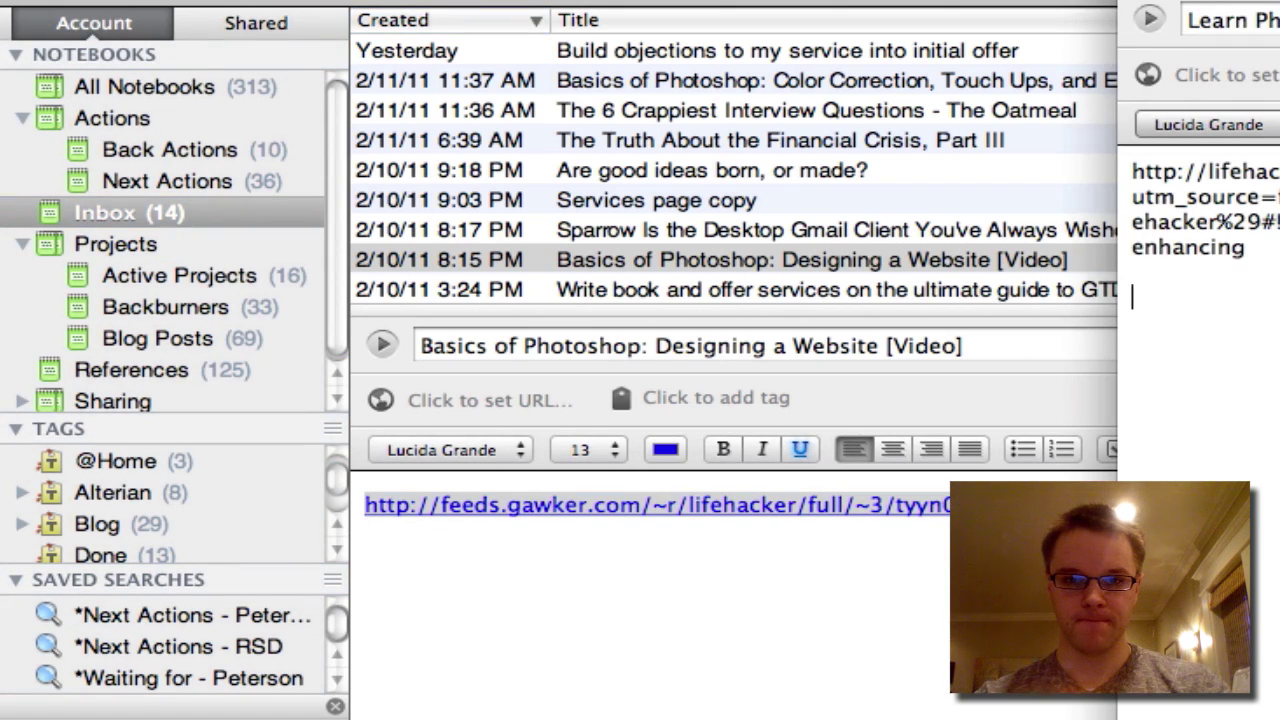
key(super+v)
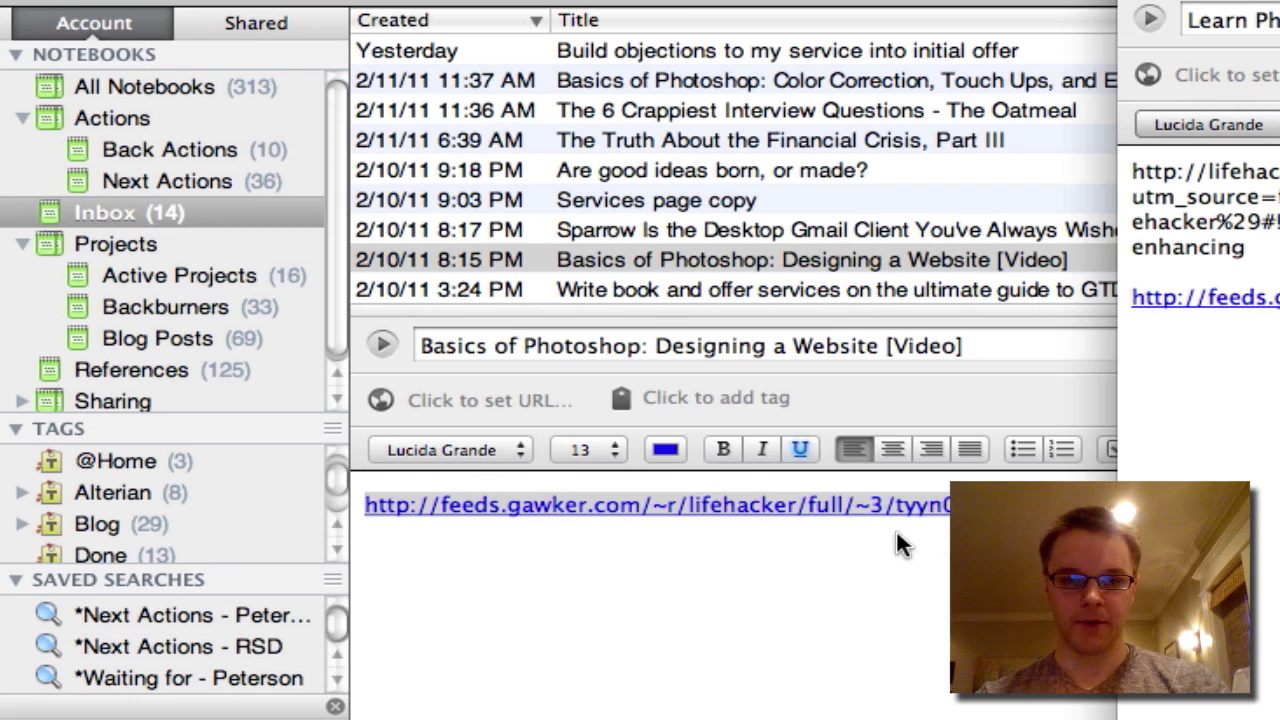
key(super+w)
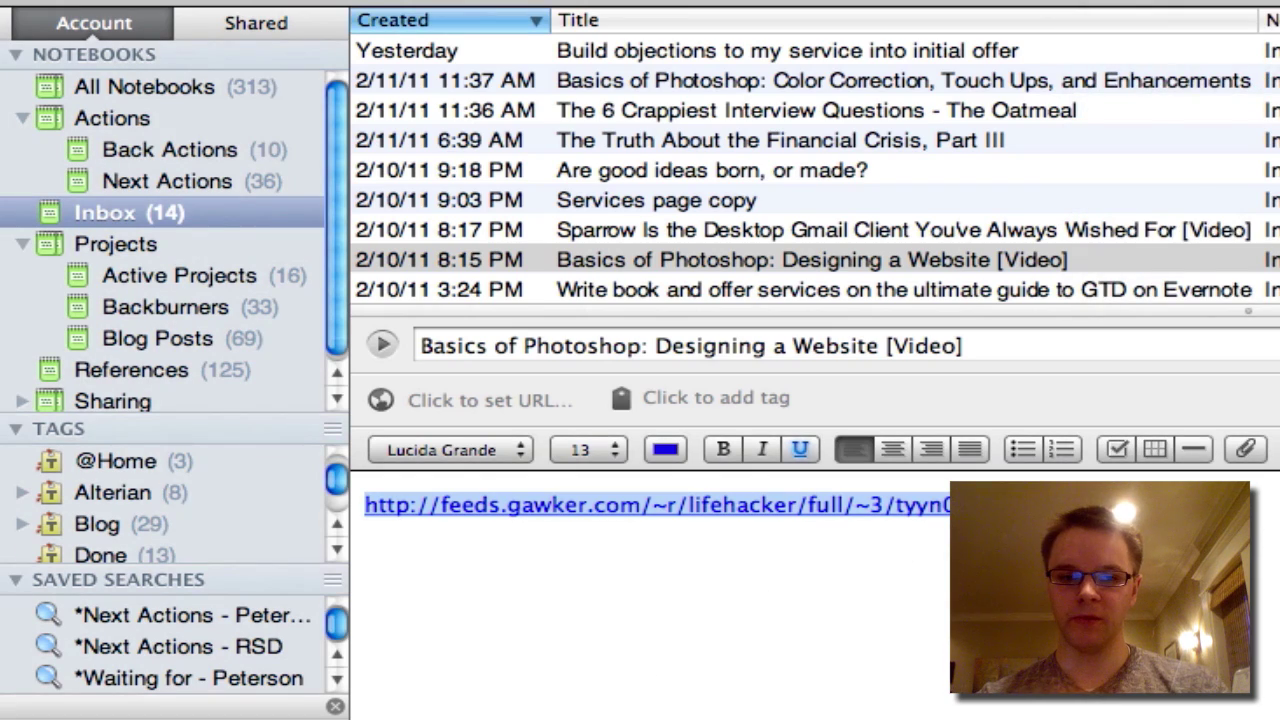
Step: Open the Next Actions notebook in the main window
key(super+grave)
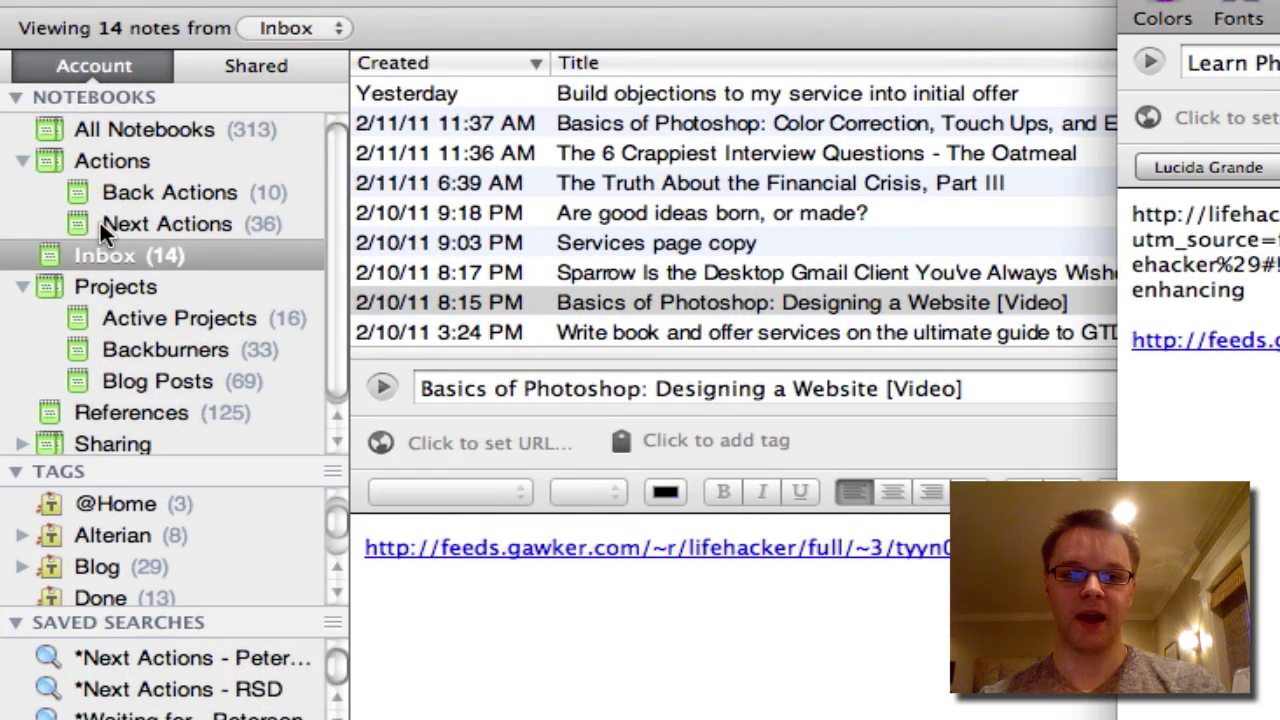
click(99, 219)
click(131, 222)
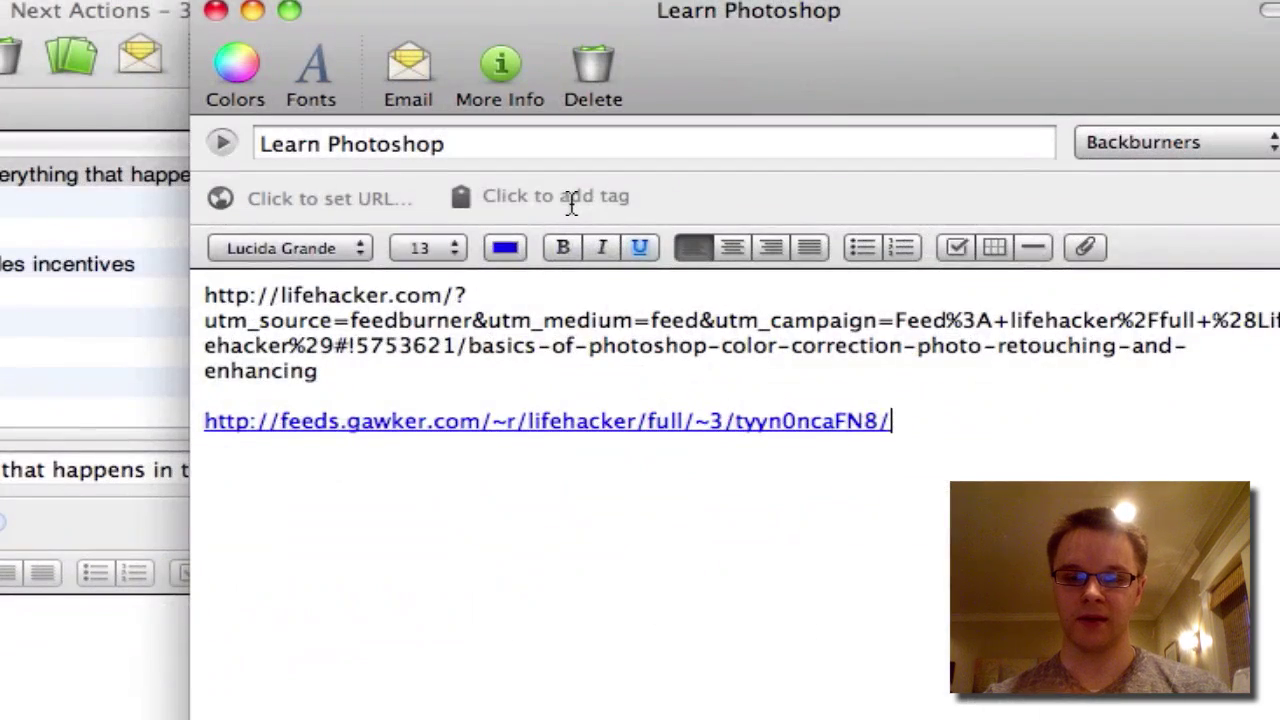
Step: Tag the Learn Photoshop note with "Life" and close its separate window
click(1070, 158)
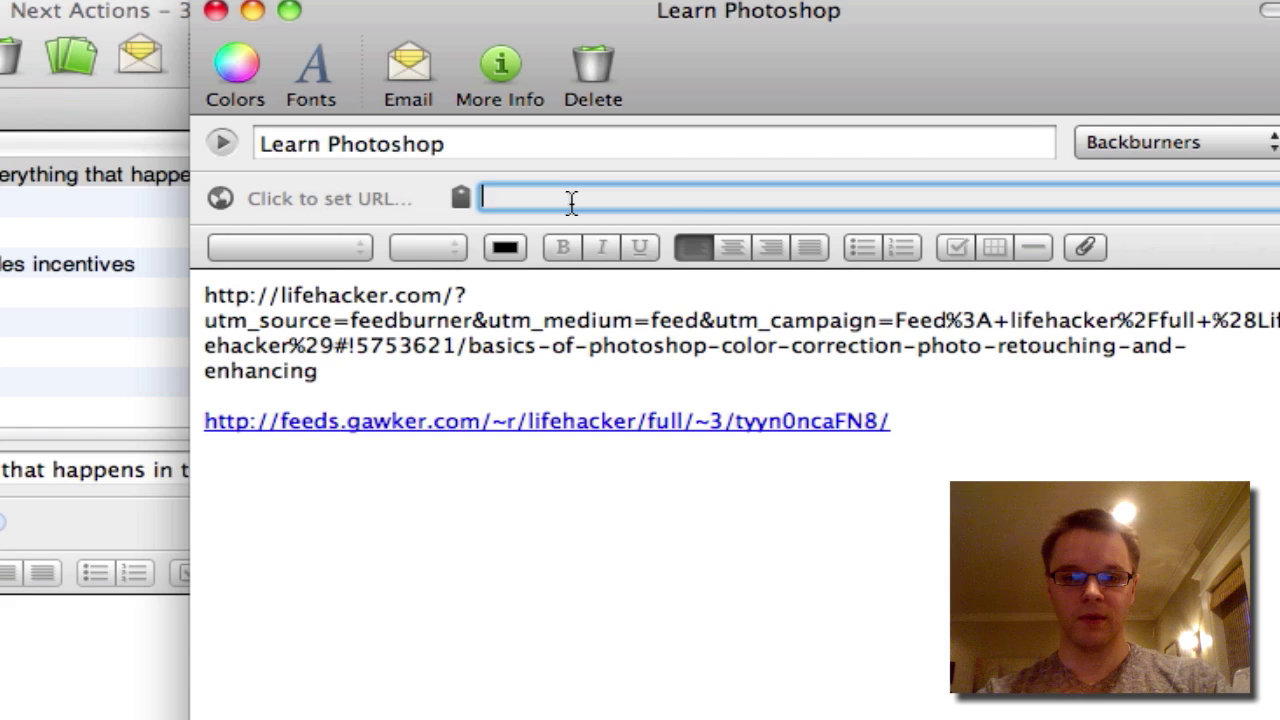
text(Life)
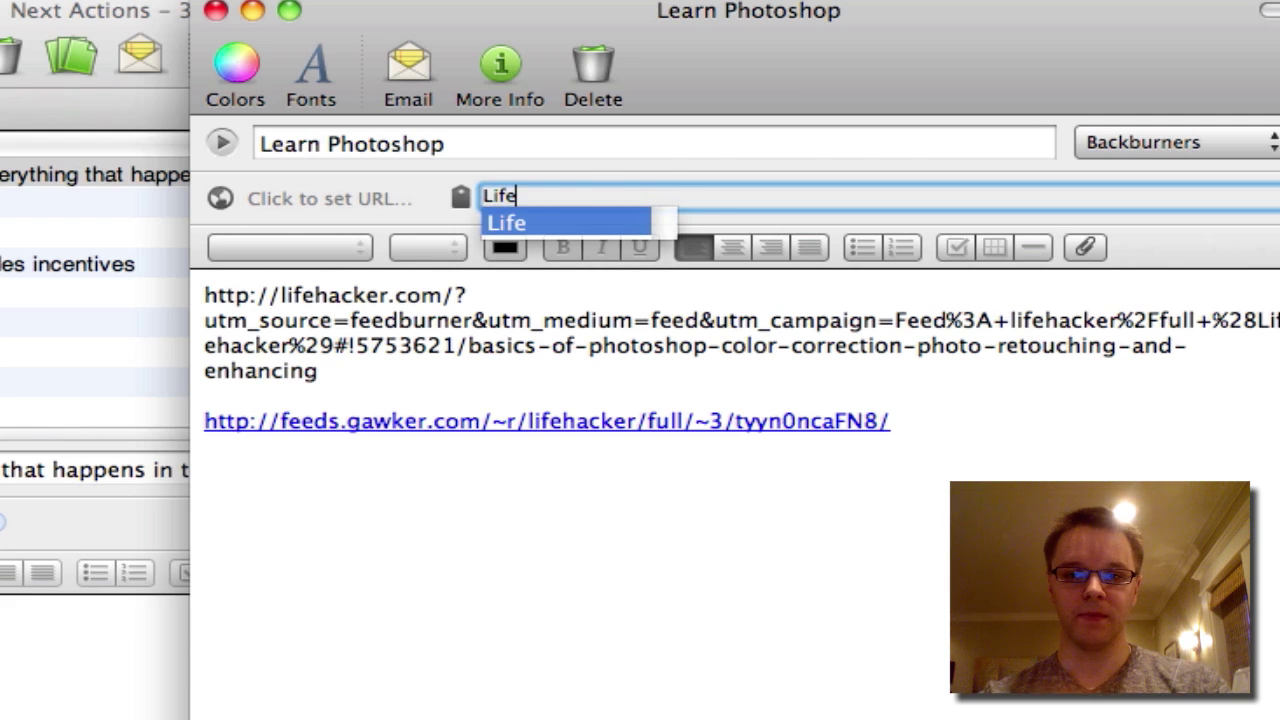
key(Return)
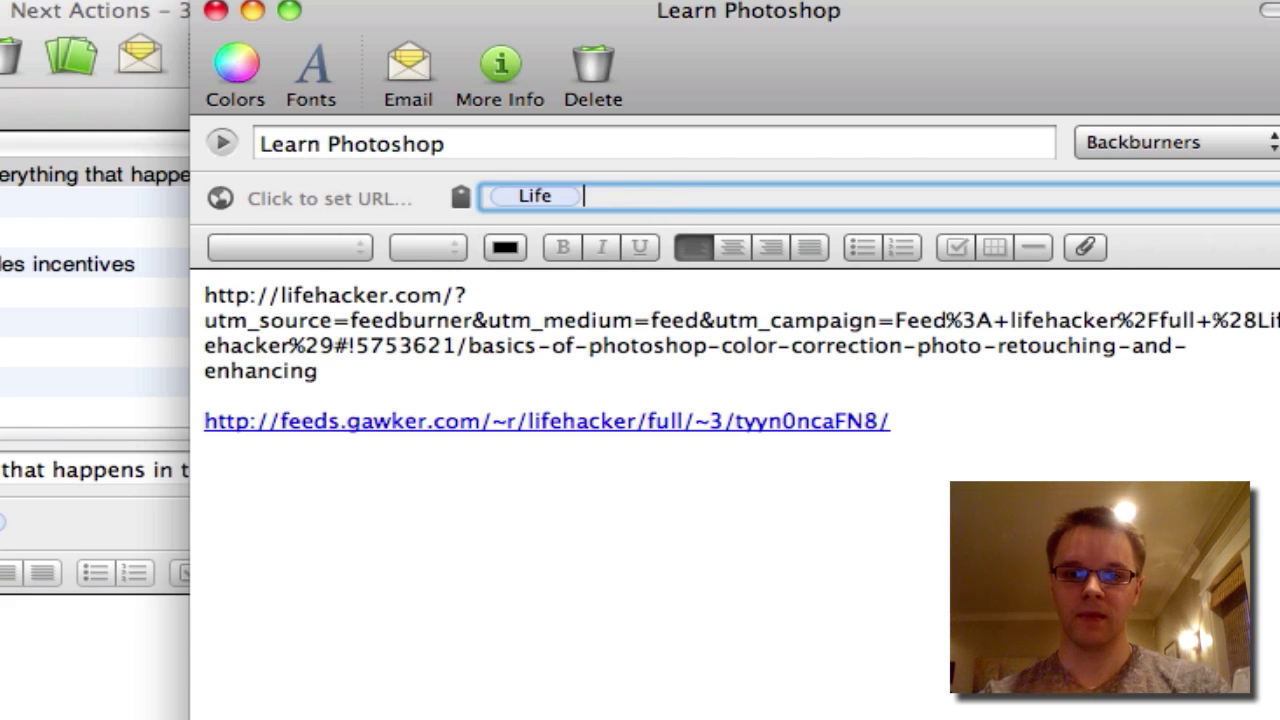
click(217, 12)
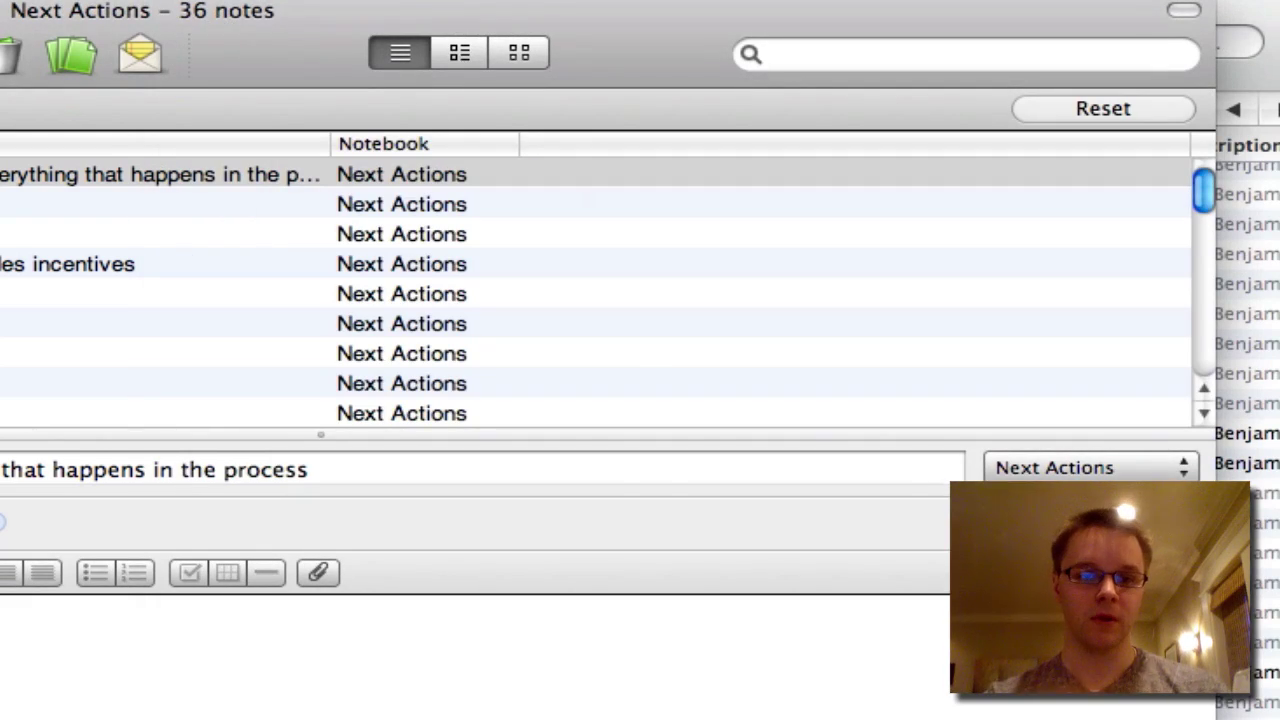
Step: Move the Learn Photoshop note from Backburners to the Active Projects notebook and open that notebook
key(Up)
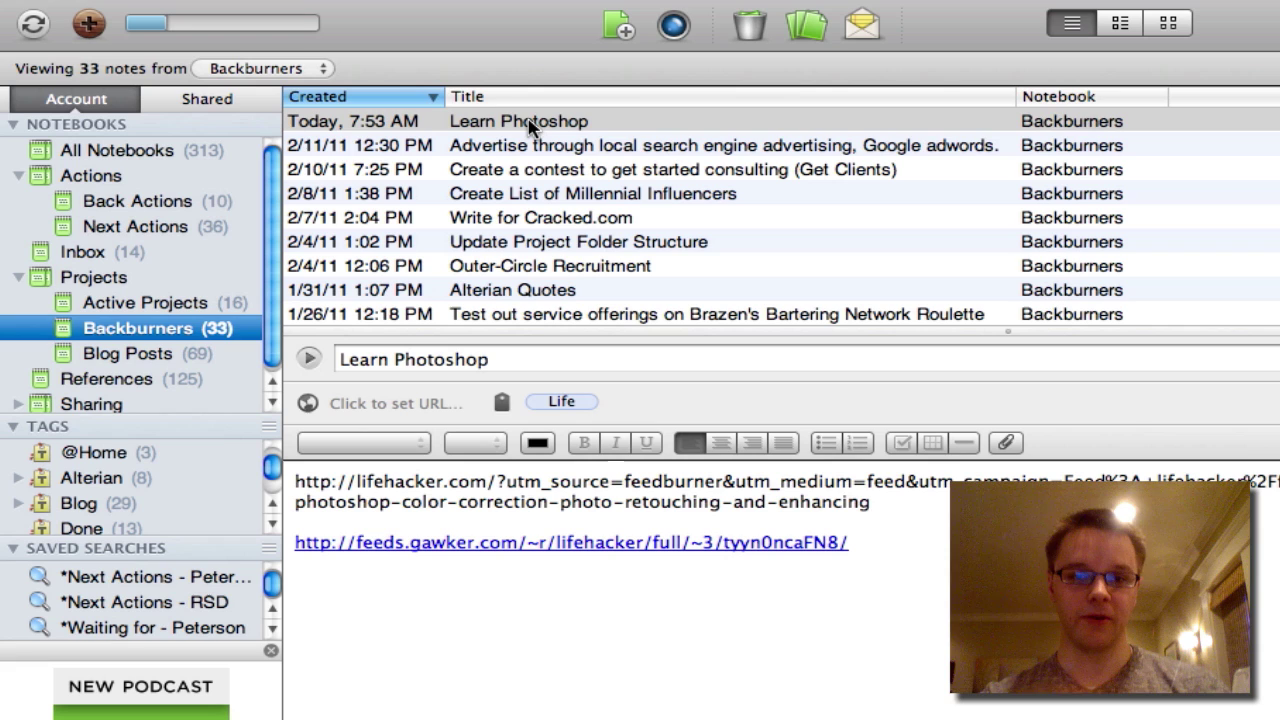
click(529, 127)
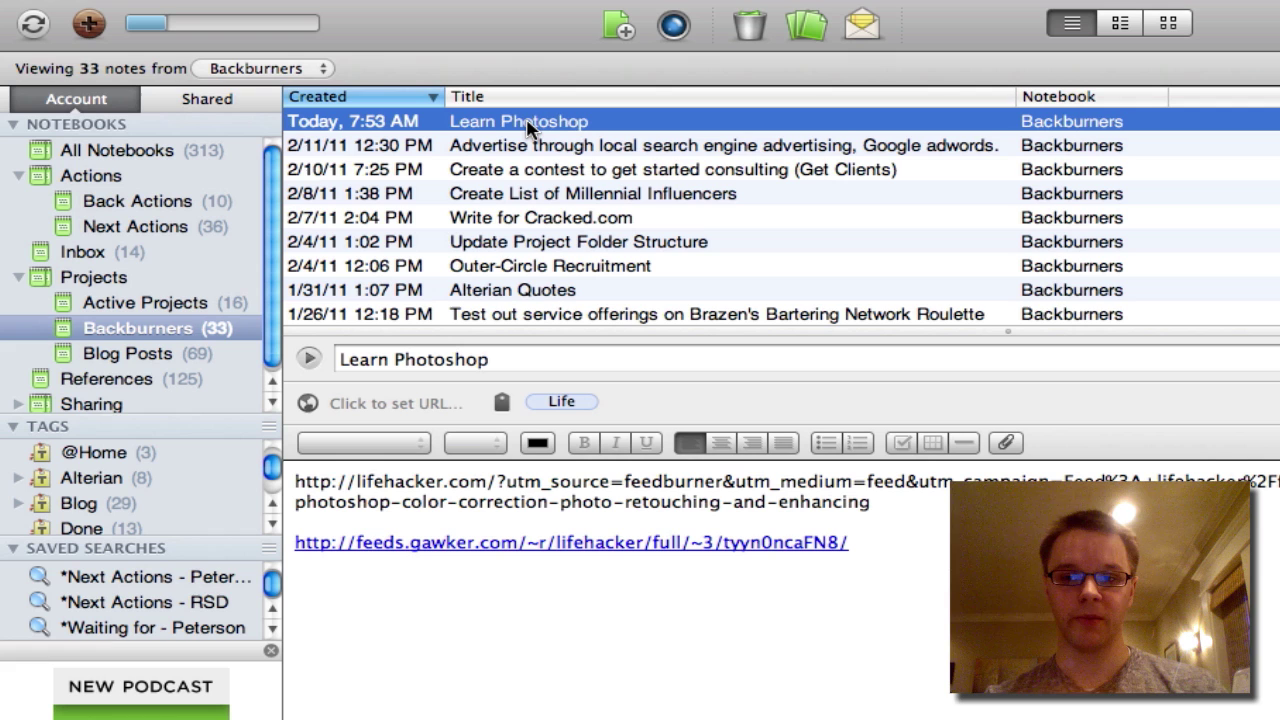
scroll(528, 127, down, 1)
scroll(530, 127, up, 1)
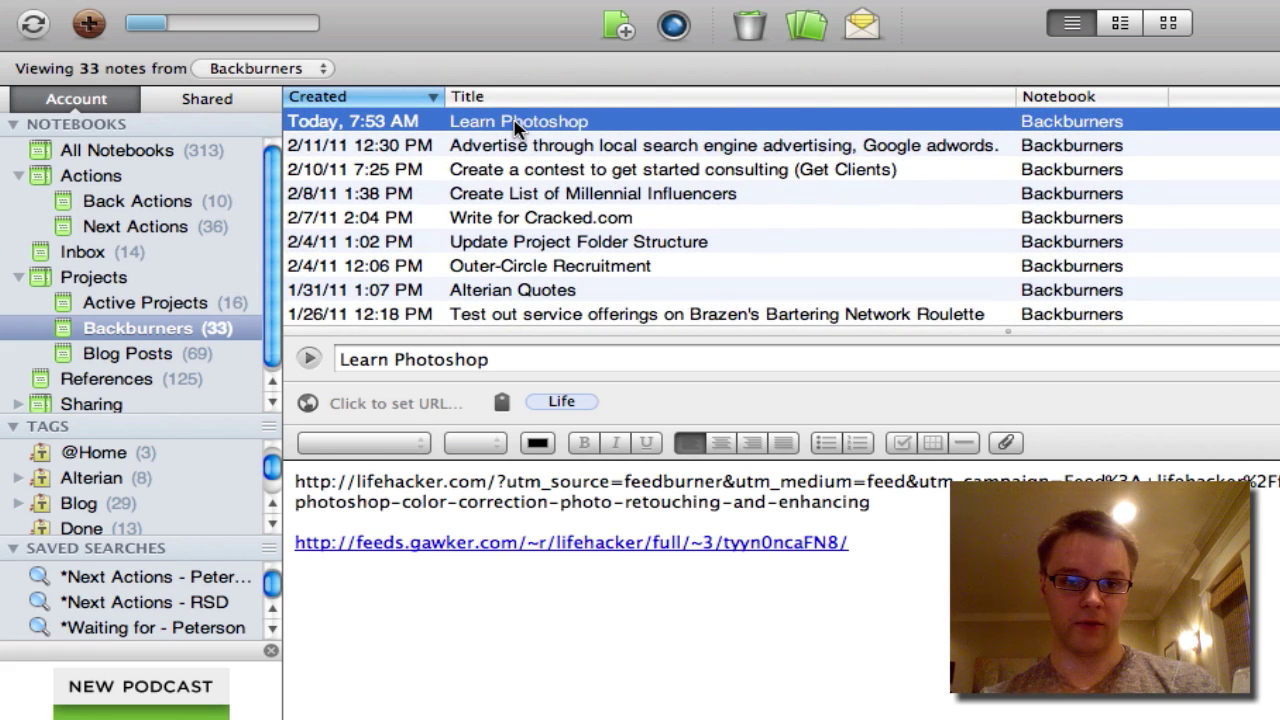
drag(515, 123, 185, 306)
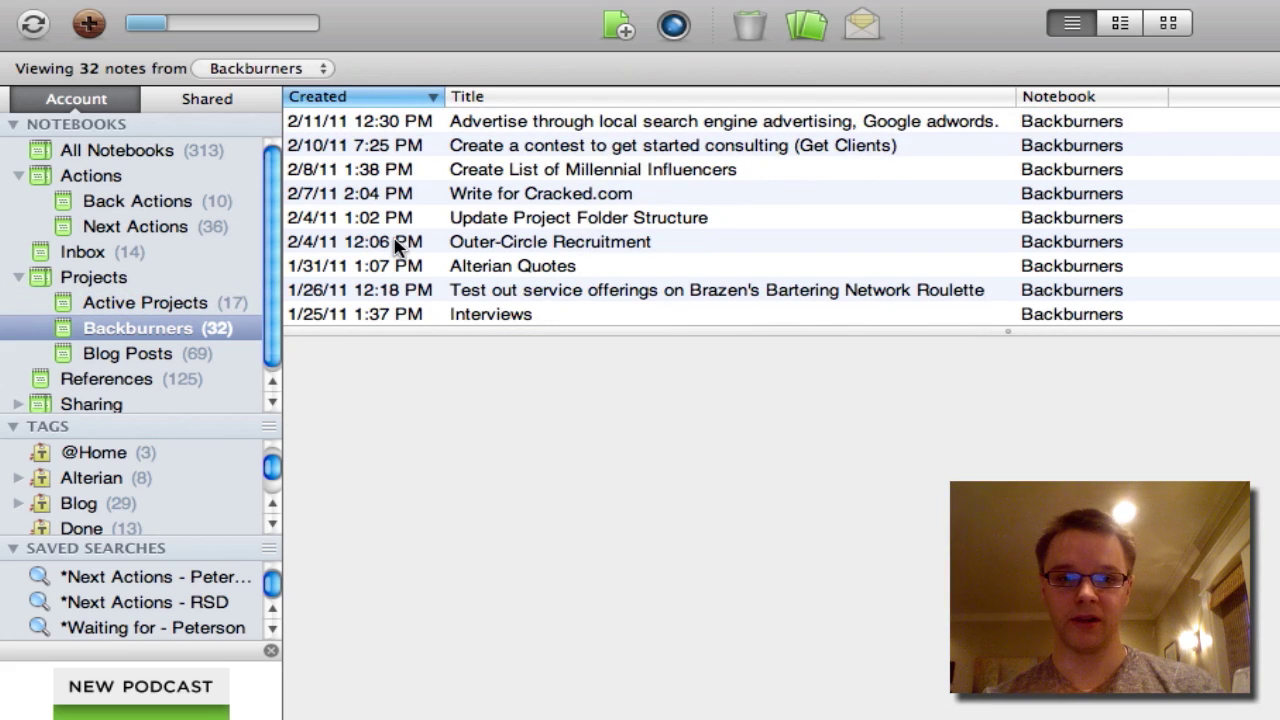
click(205, 302)
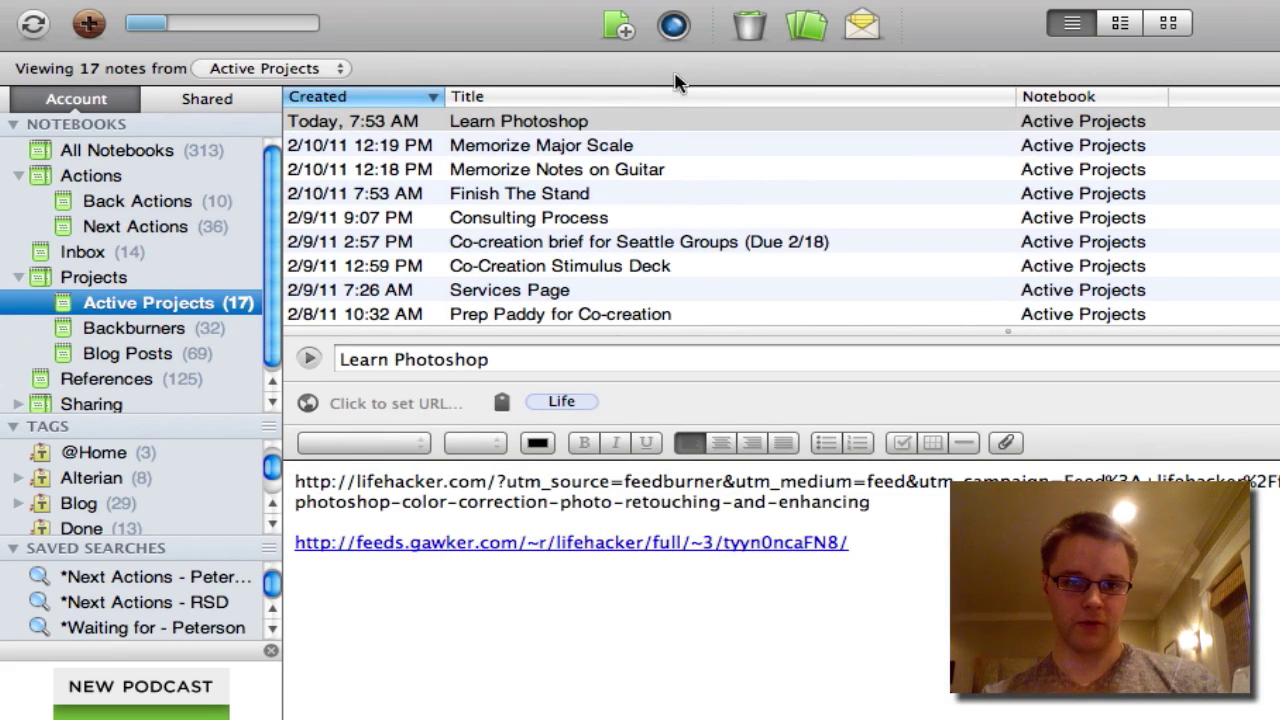
Step: View the Learn Photoshop note in Active Projects and highlight its color-correction article URL
click(490, 121)
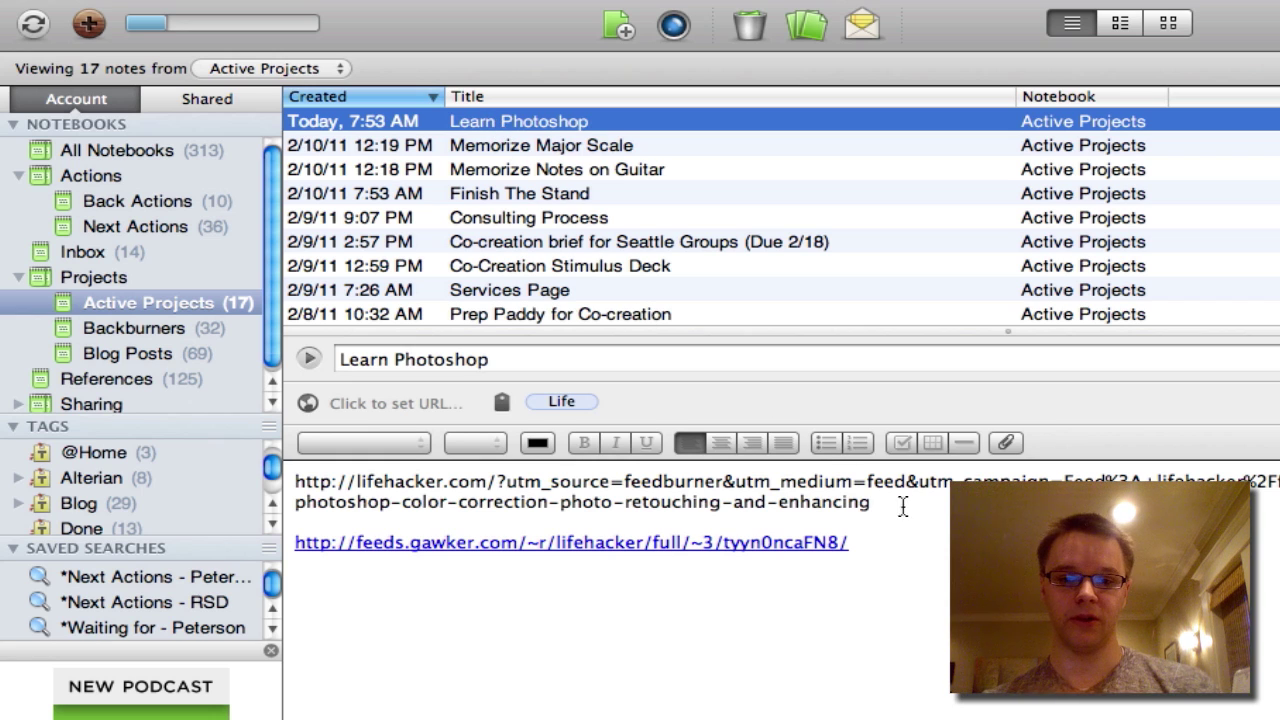
drag(903, 506, 143, 380)
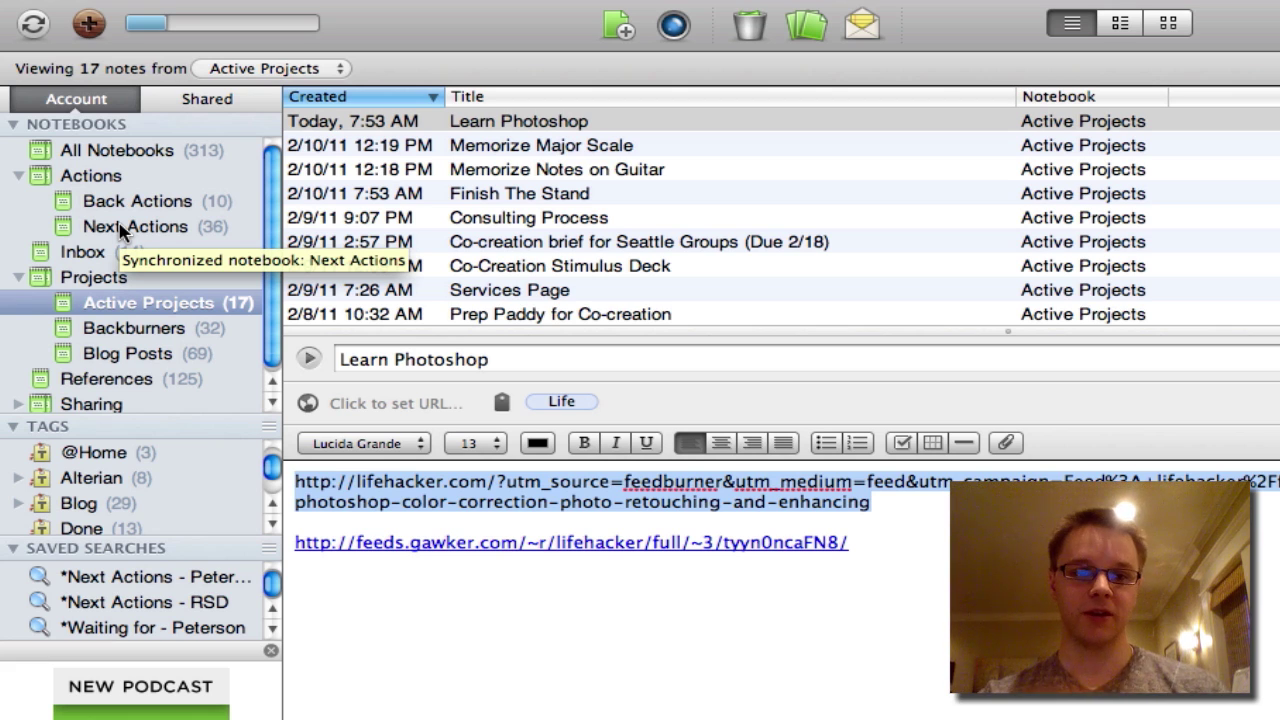
click(125, 312)
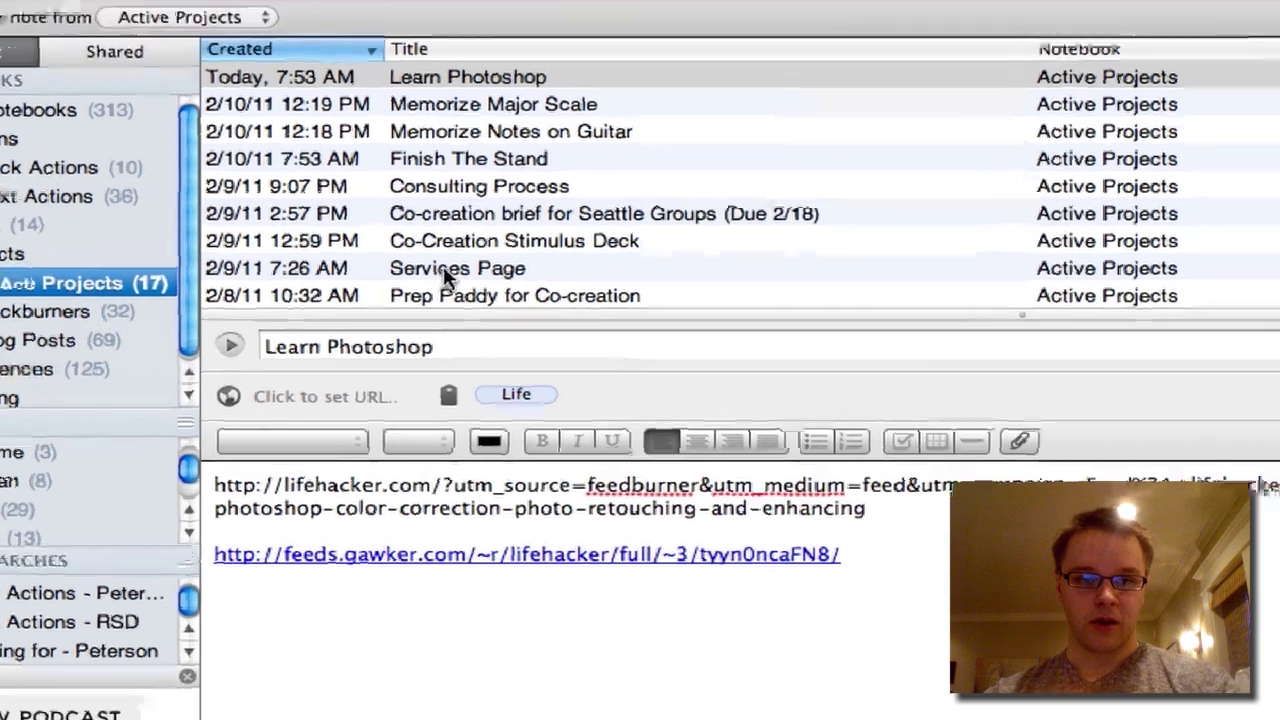
Step: Compare the Services Page project's checklist in Active Projects with the actions listed in the Next Actions notebook
click(443, 268)
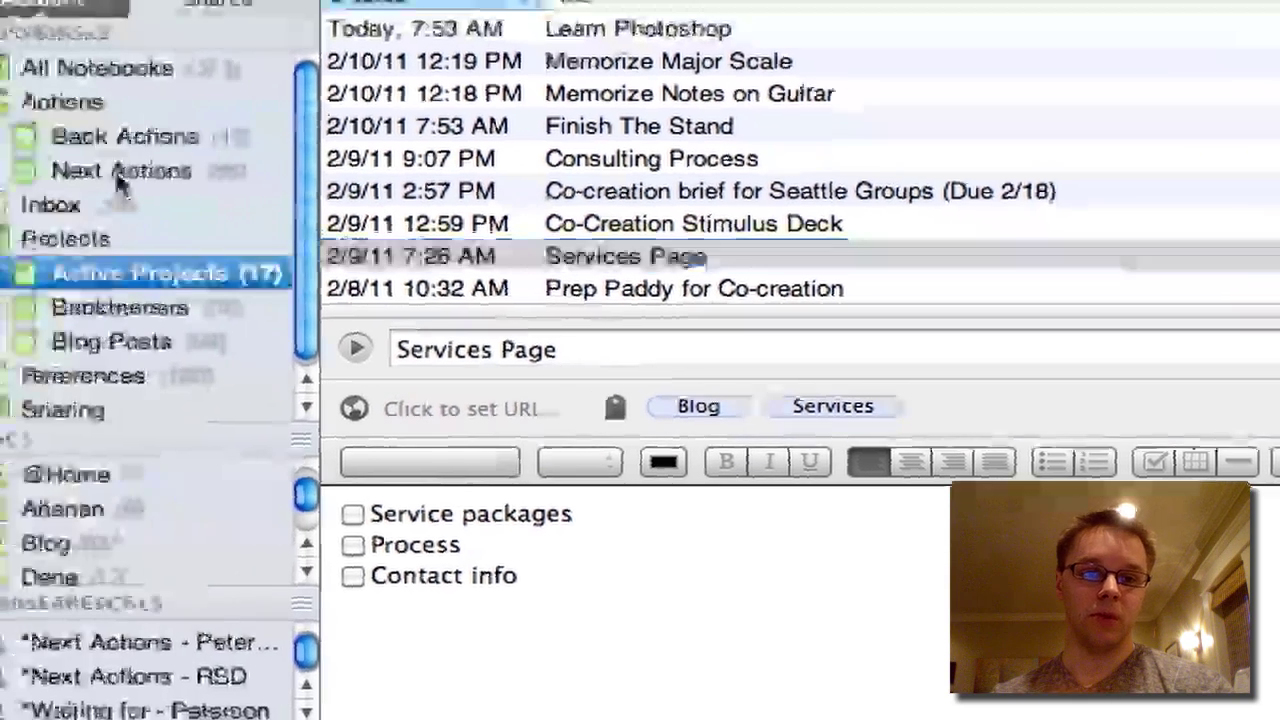
click(117, 174)
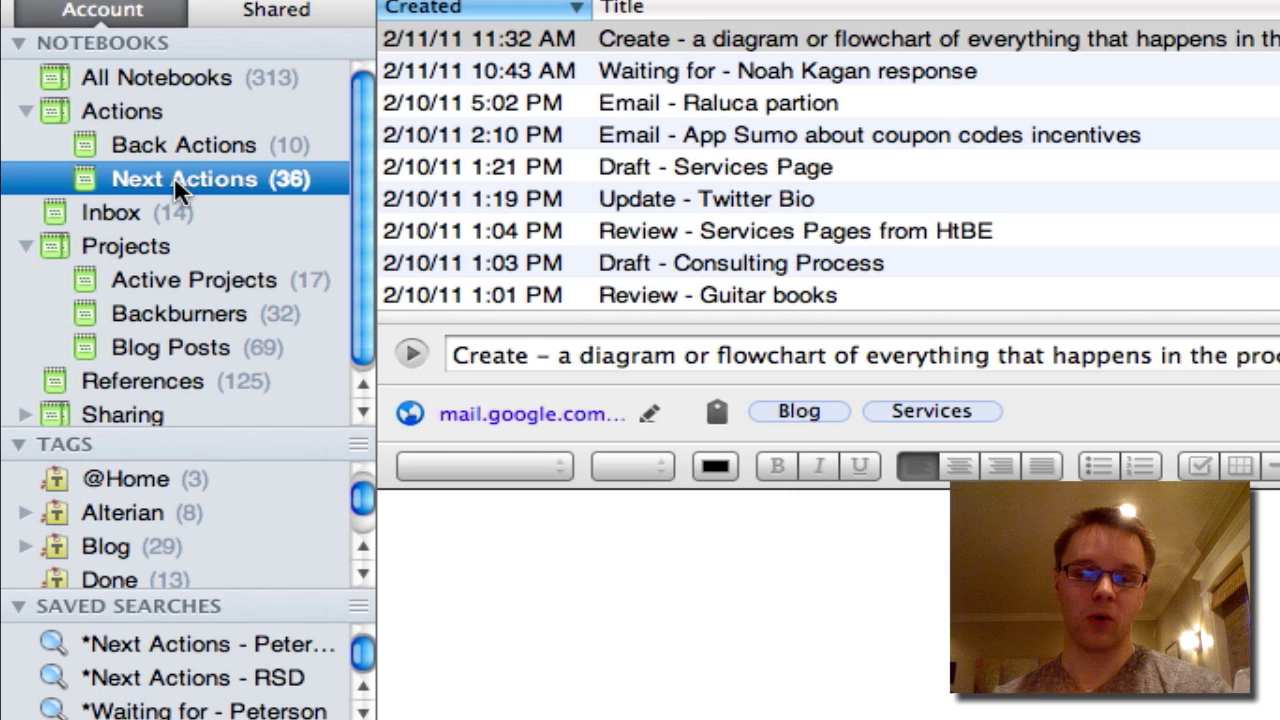
click(180, 282)
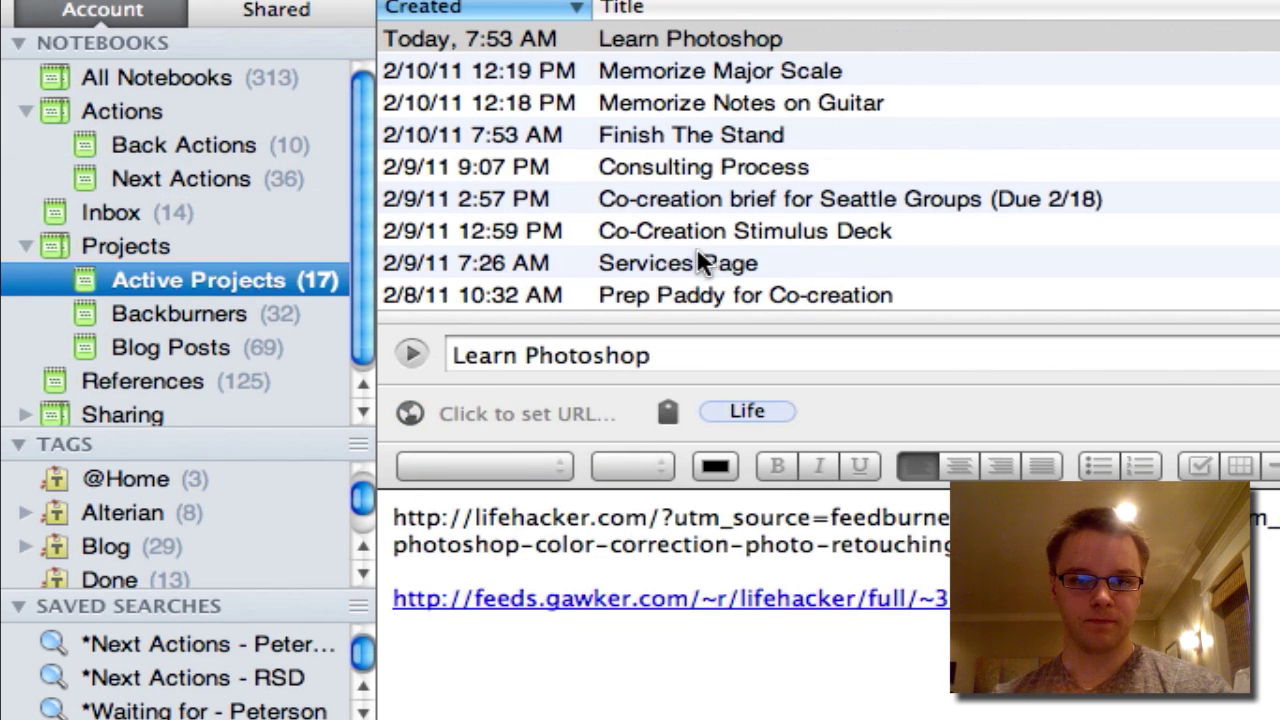
click(703, 262)
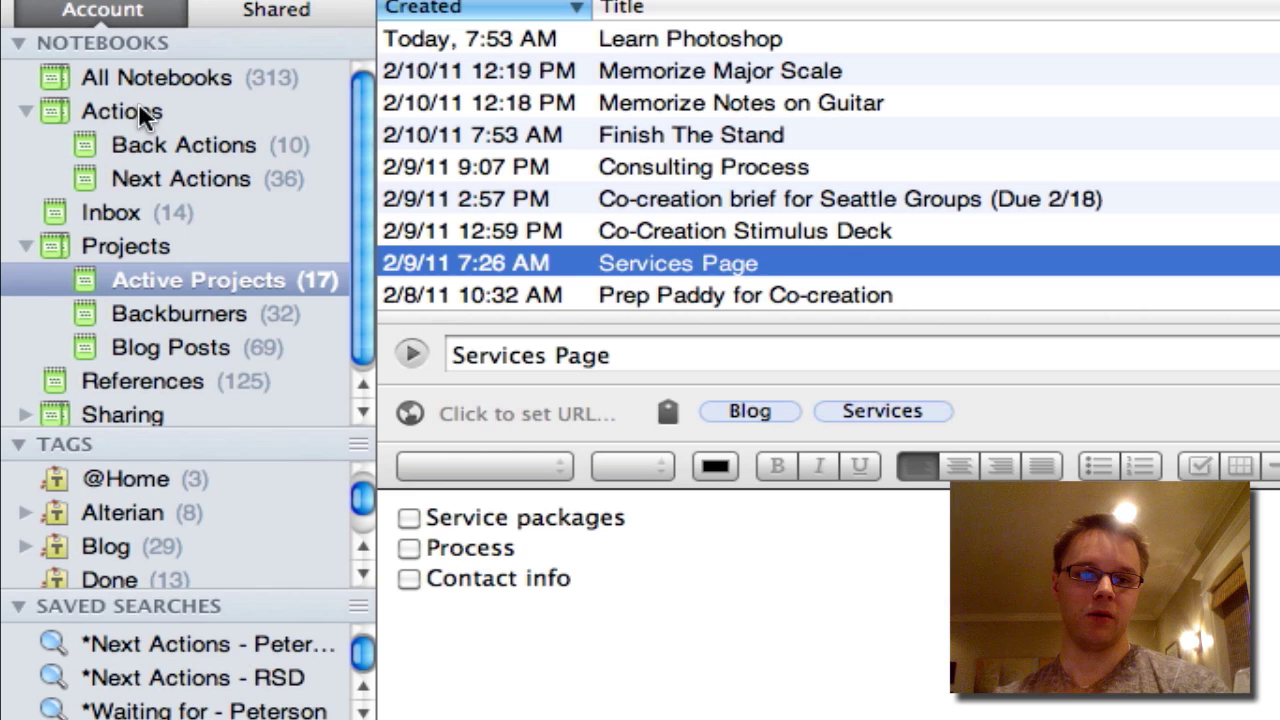
click(190, 182)
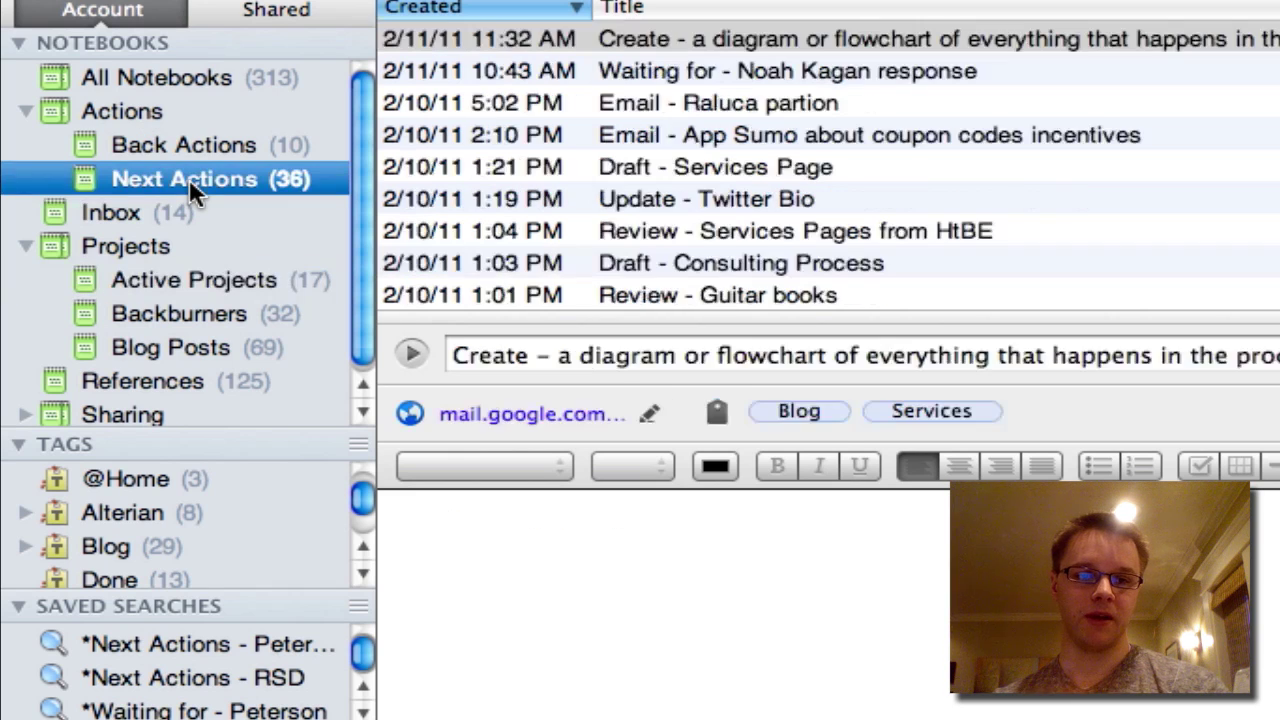
Step: Review the Draft - Services Page and Draft - Consulting Process notes in the Next Actions notebook
click(724, 174)
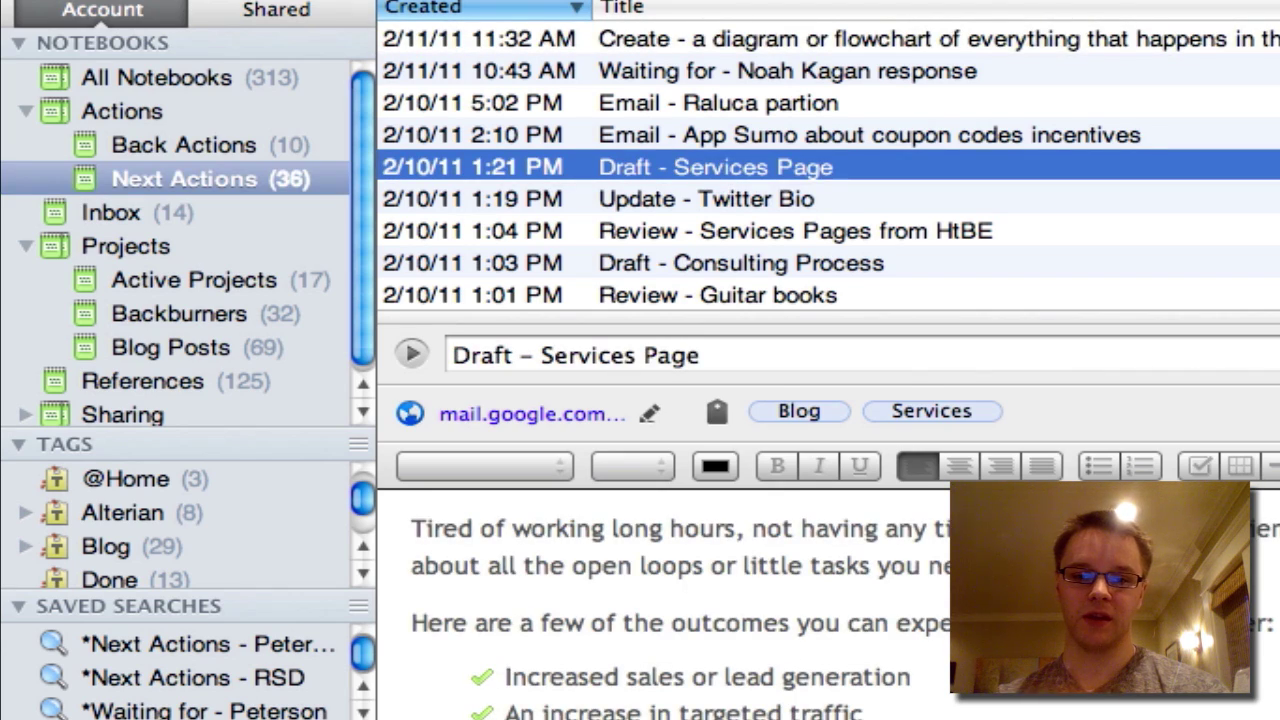
scroll(900, 600, down, 10)
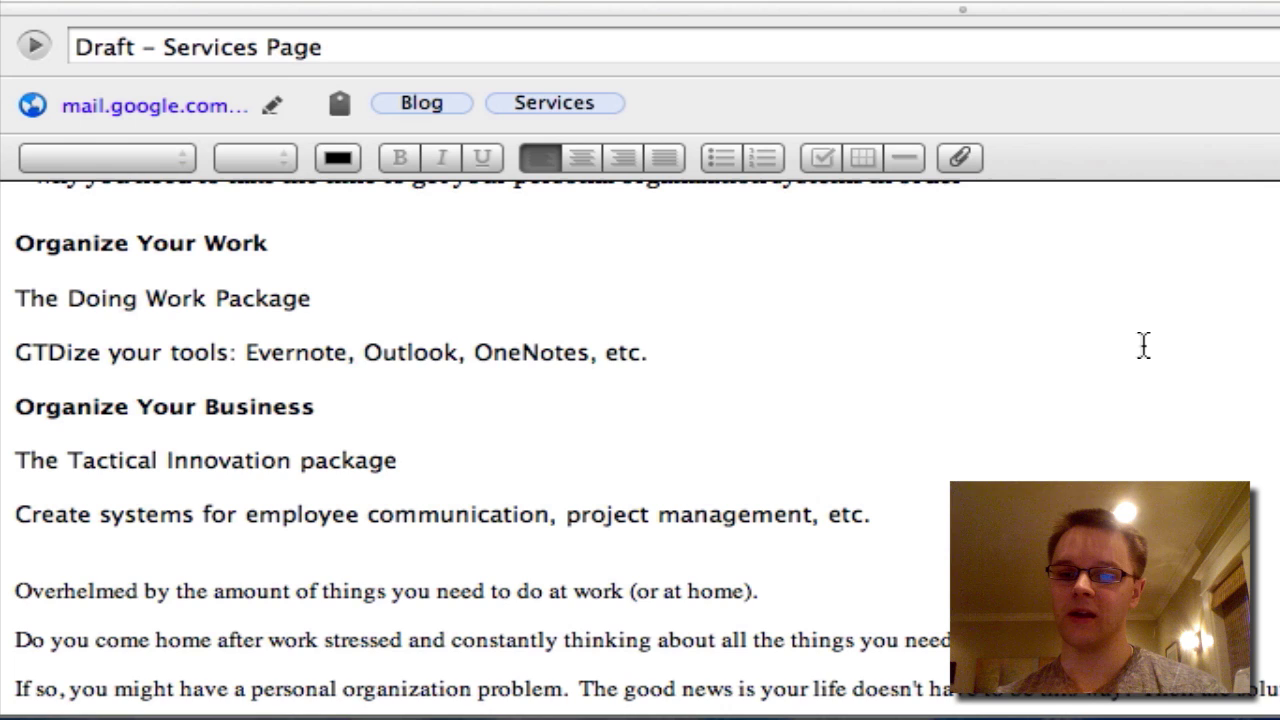
scroll(1143, 345, up, 10)
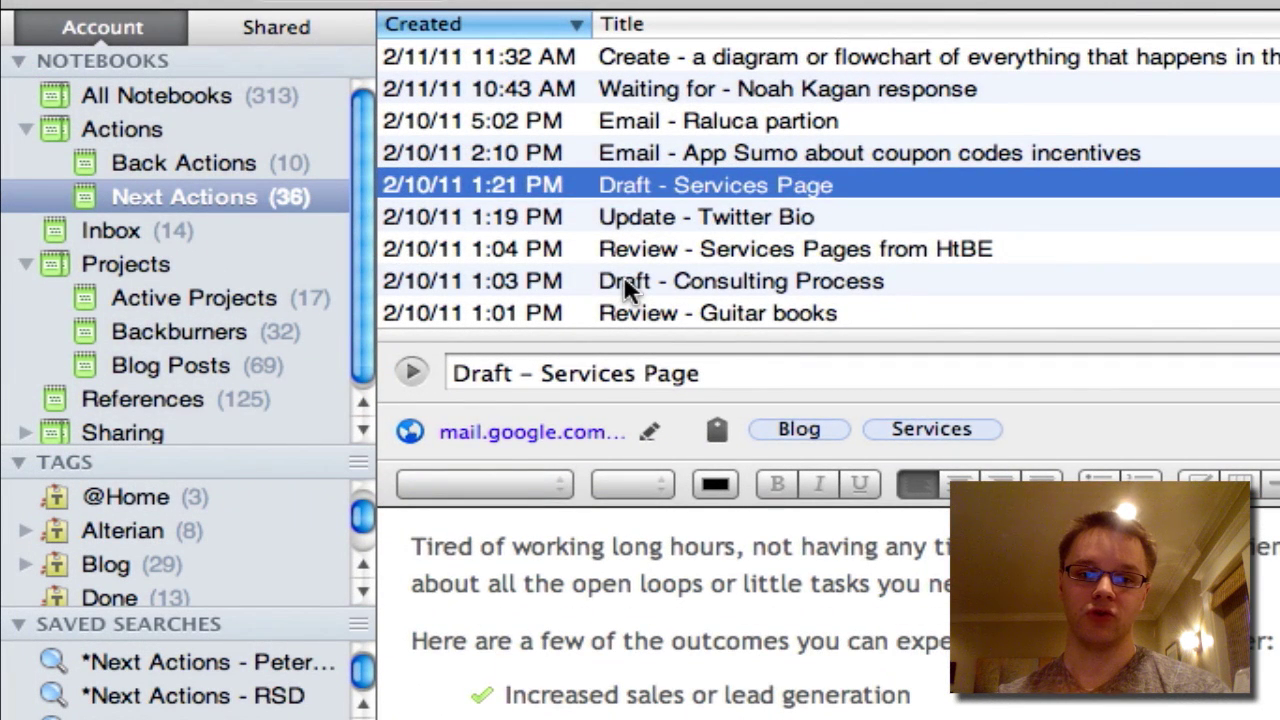
click(628, 285)
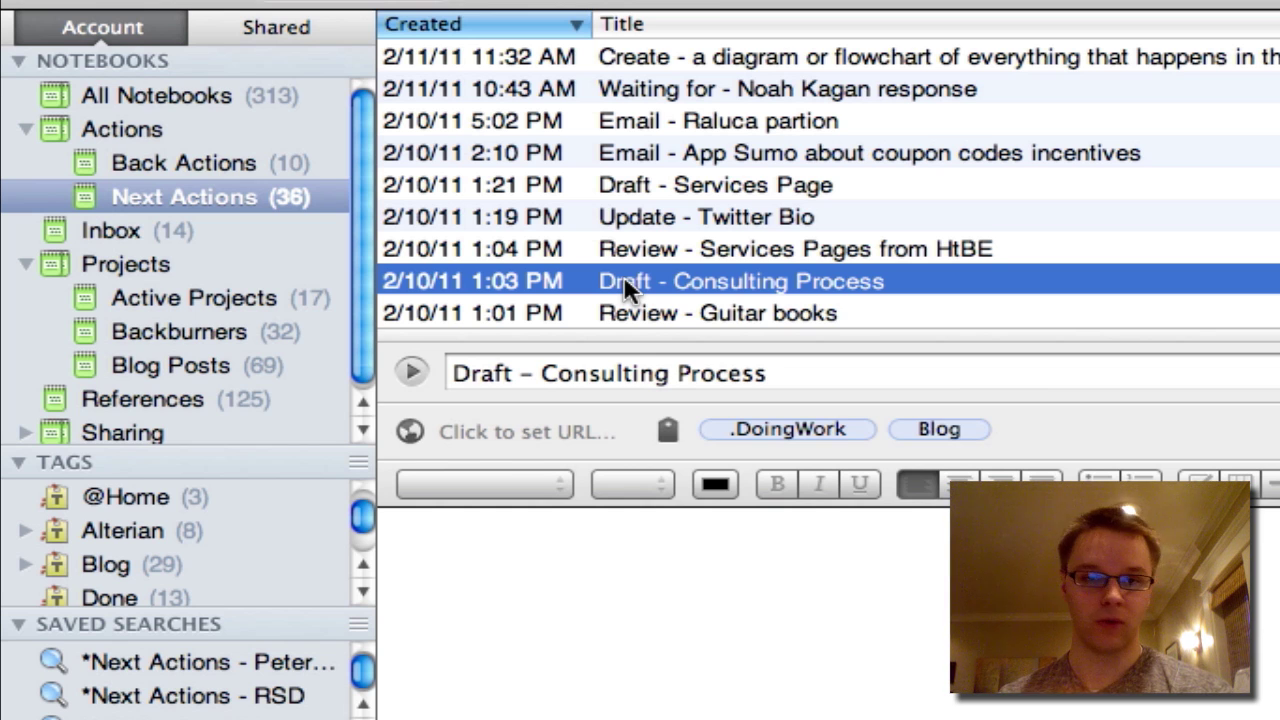
scroll(624, 283, down, 3)
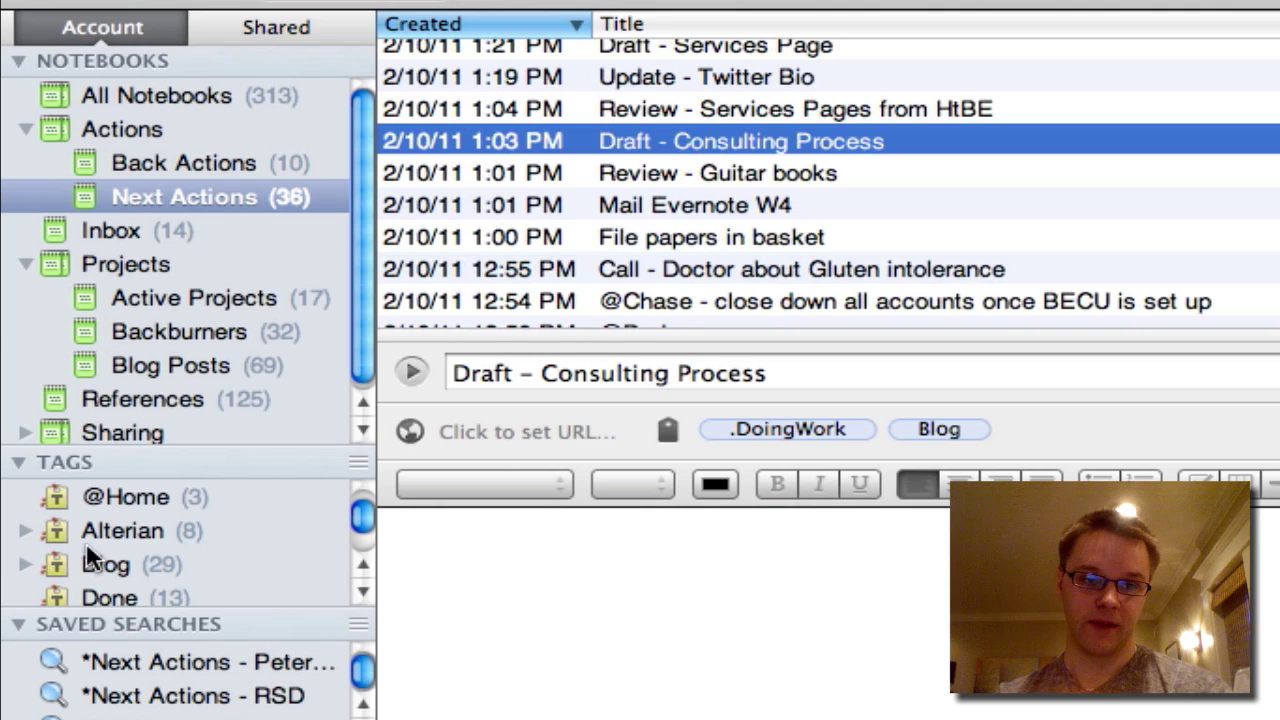
Step: Filter the Next Actions notebook by the Services tag under Blog and view the diagram or flowchart action
click(25, 564)
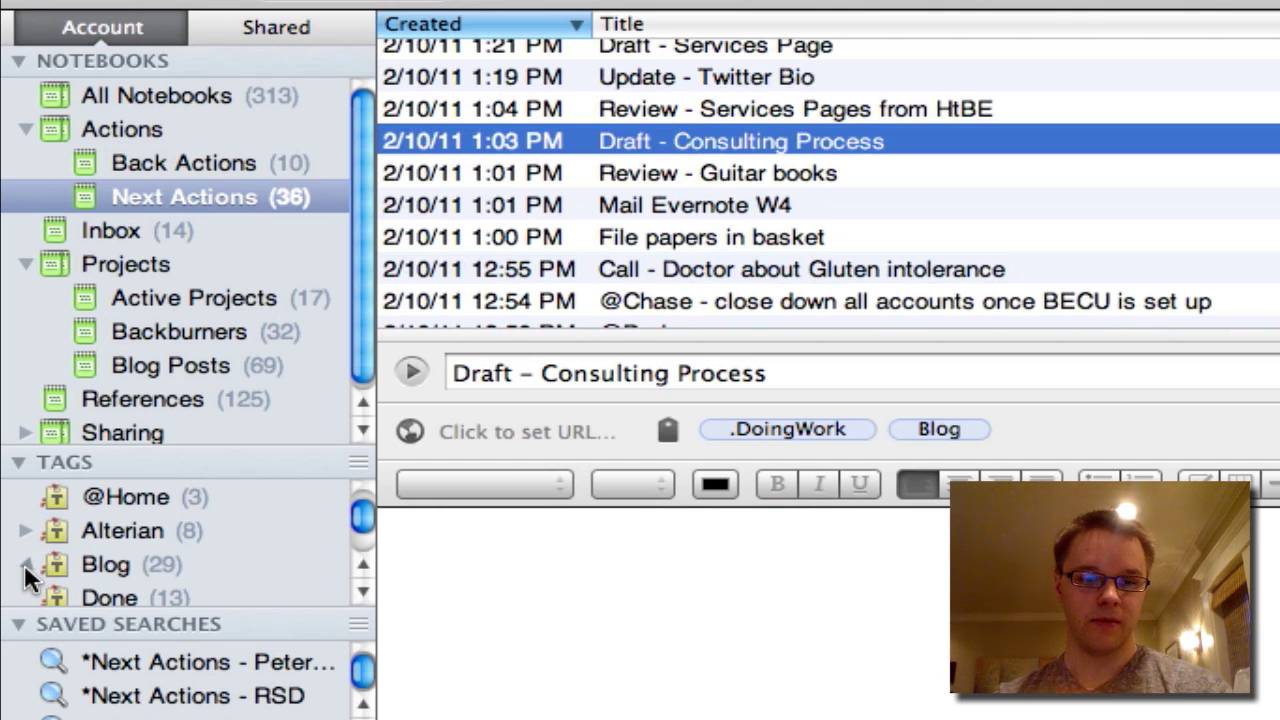
scroll(86, 548, down, 2)
scroll(86, 544, down, 3)
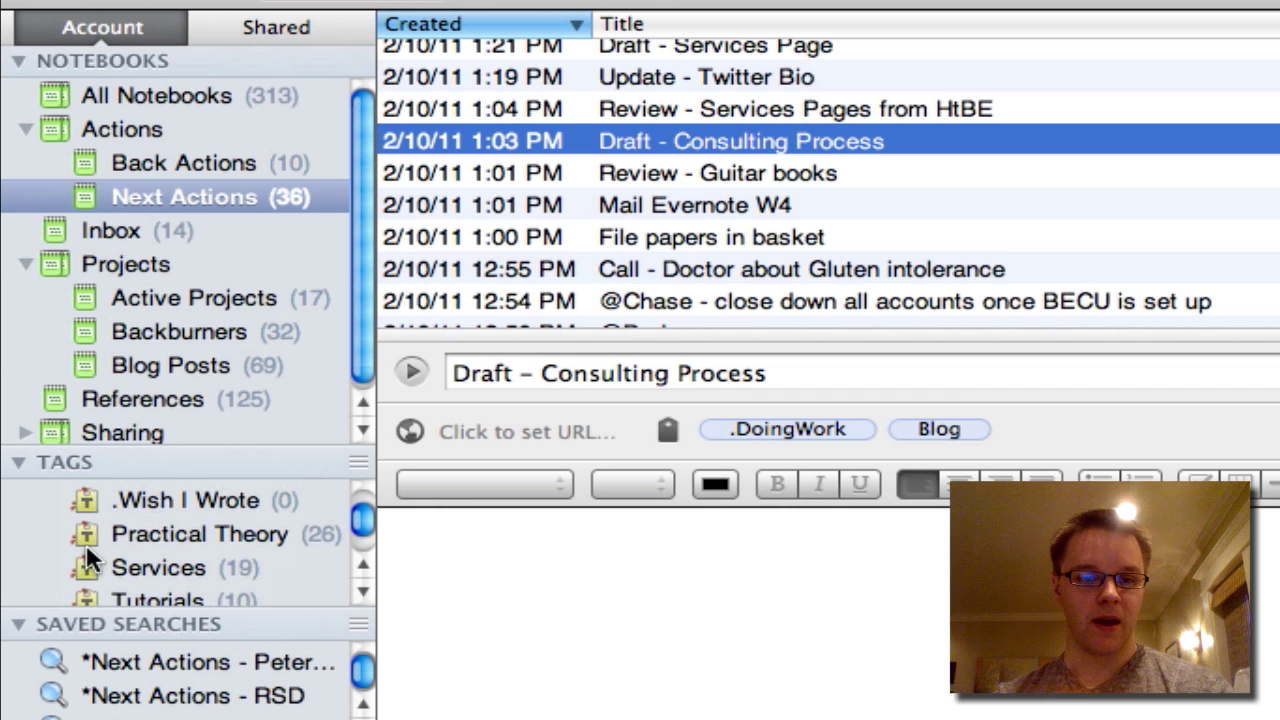
click(115, 567)
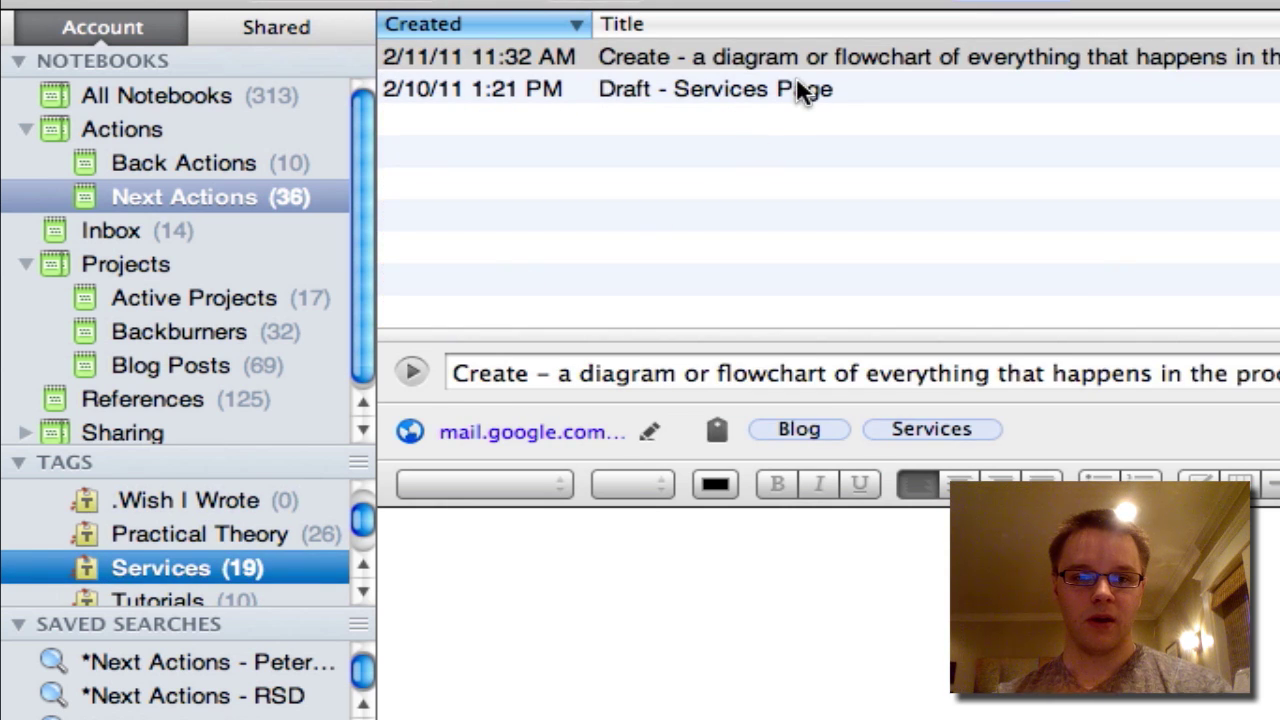
click(838, 60)
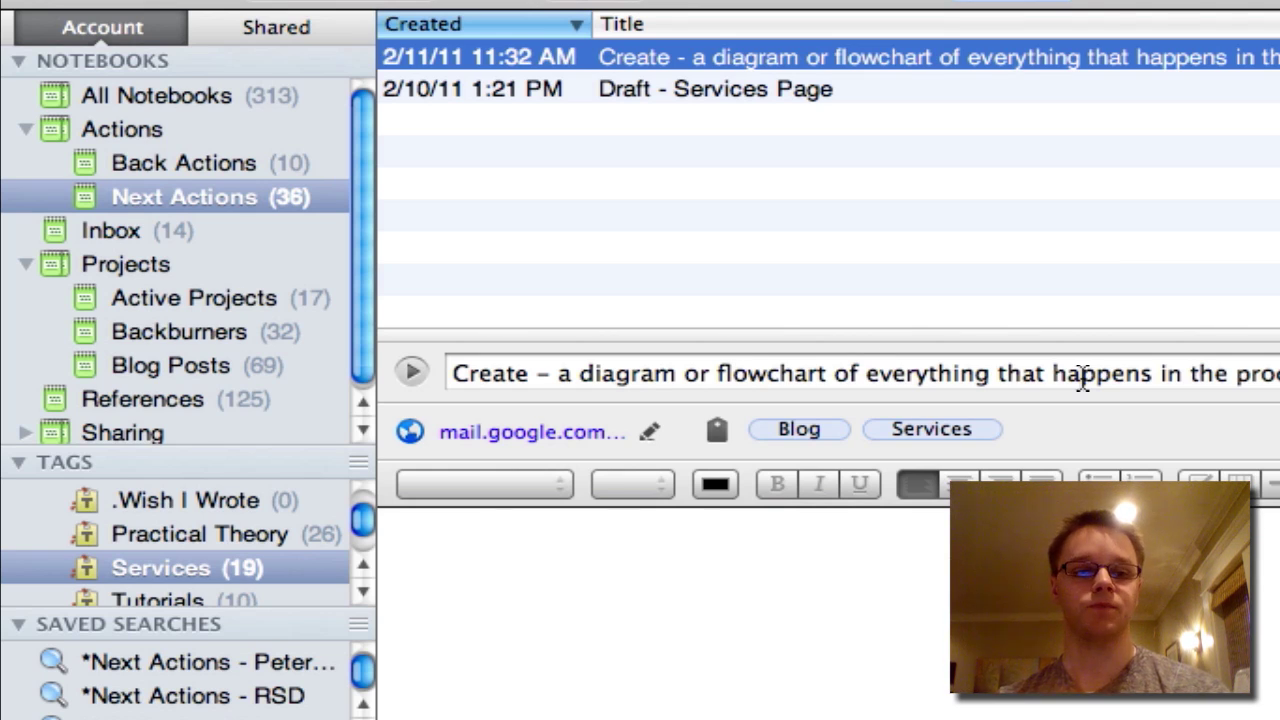
Step: Show the notes of the Active Projects notebook and those of the Blog Posts notebook
click(210, 300)
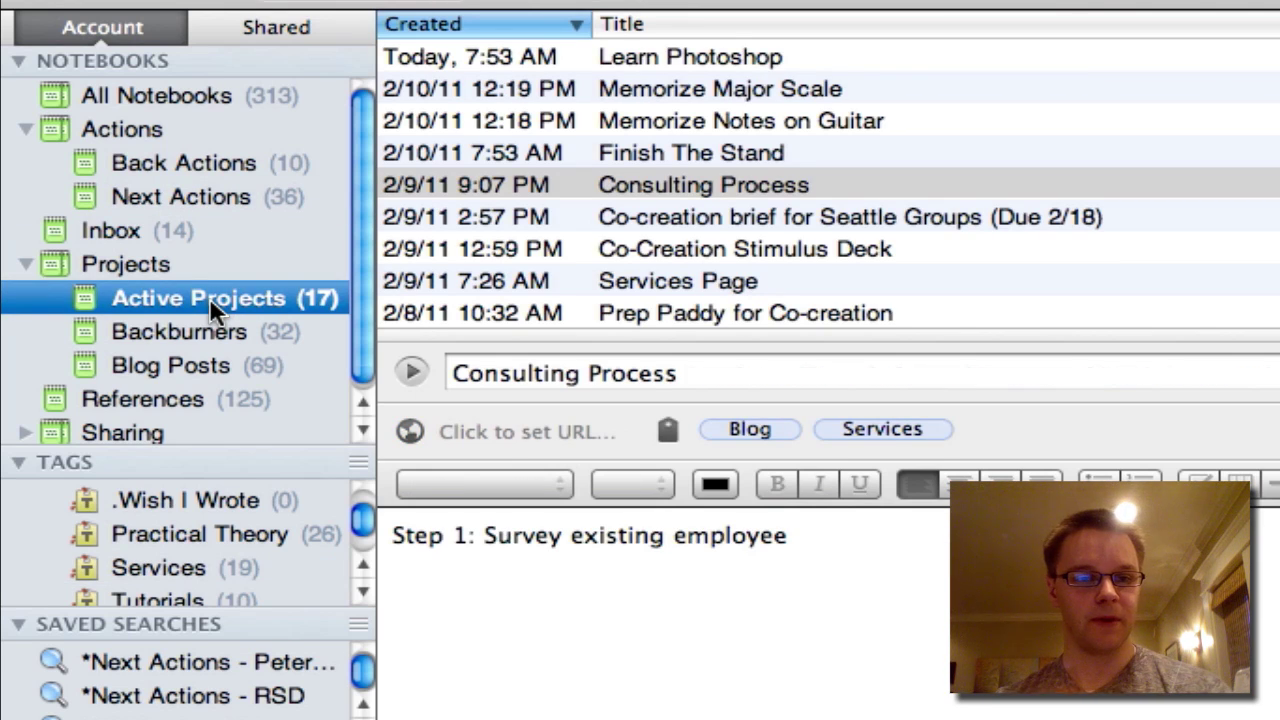
click(180, 370)
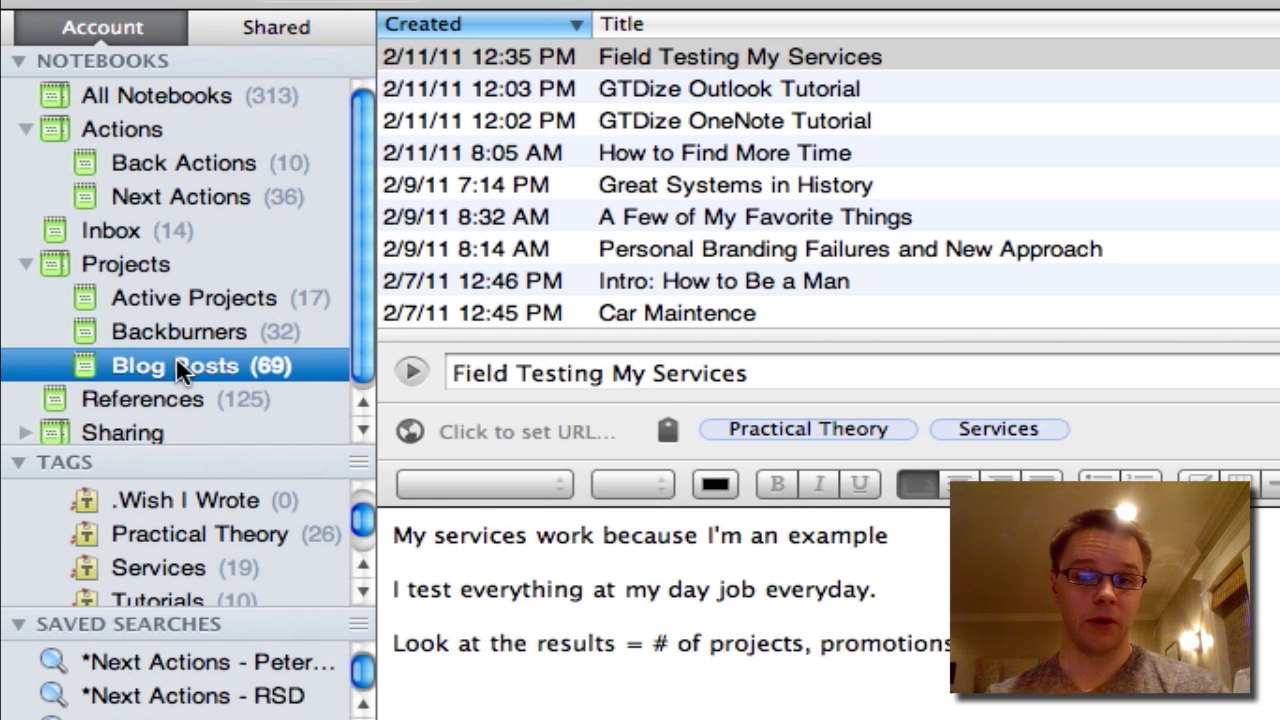
scroll(178, 368, down, 1)
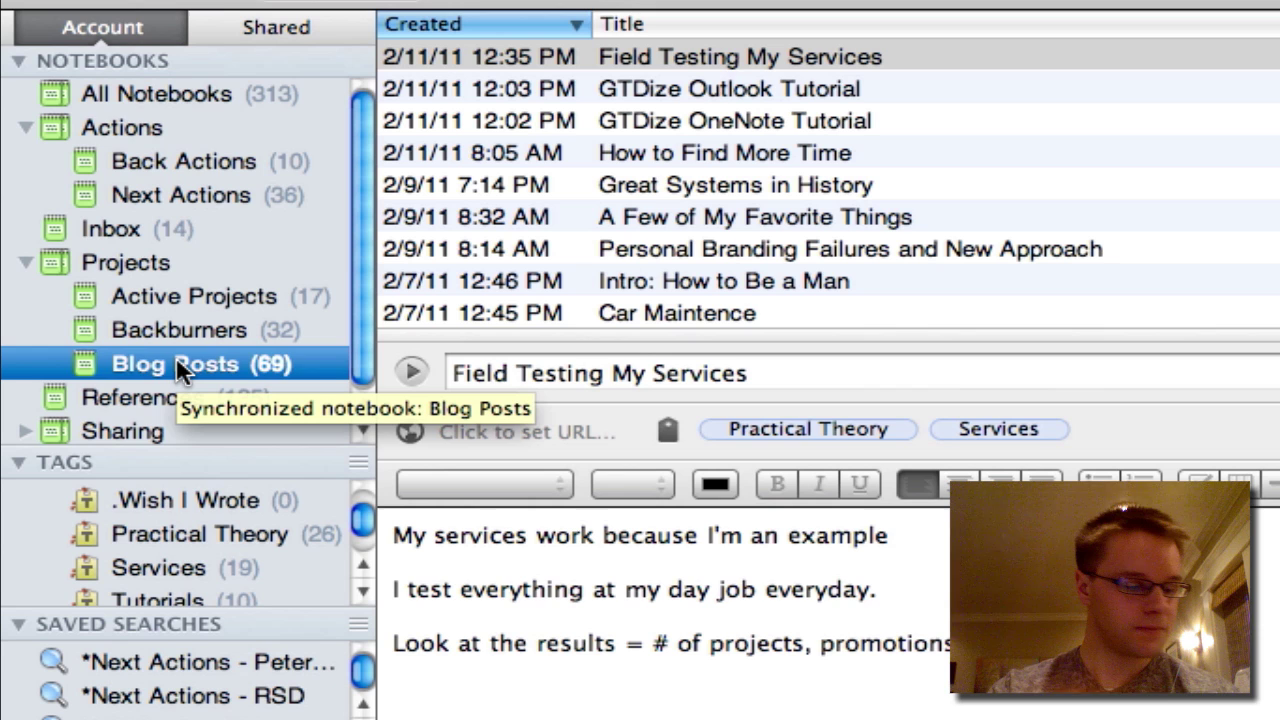
scroll(177, 370, down, 1)
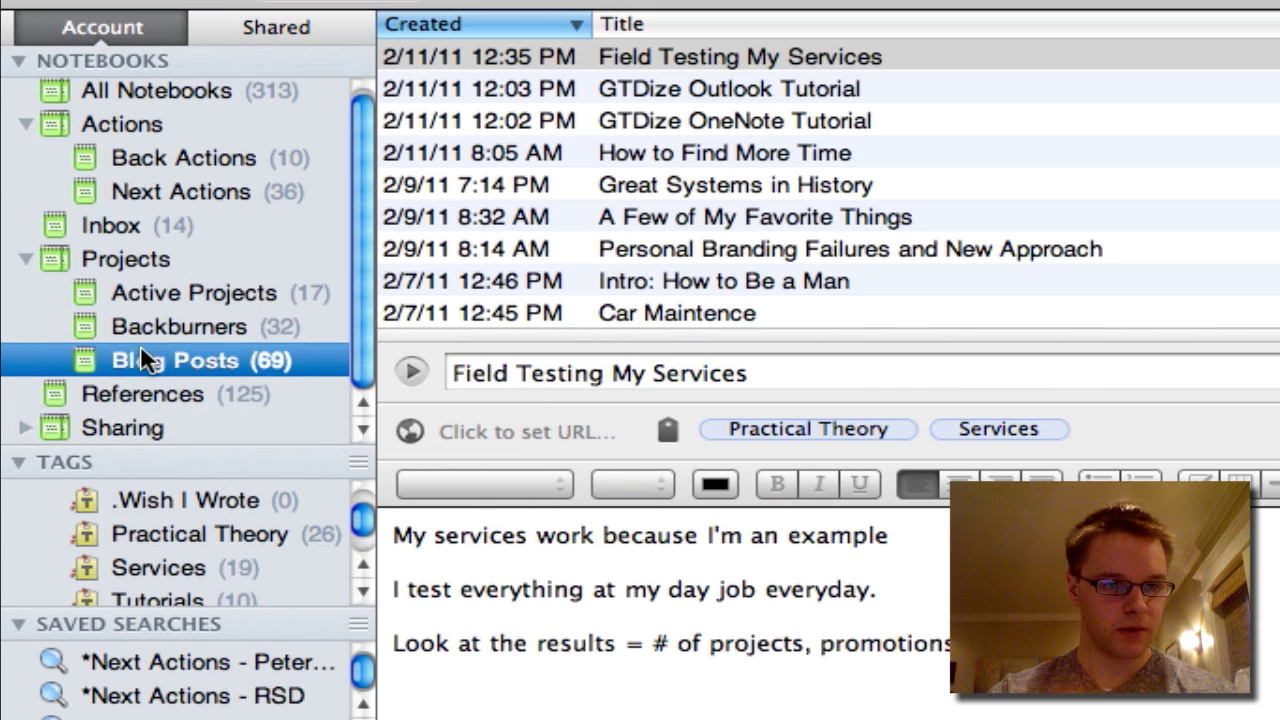
Step: Browse the References notebook, viewing the Bubble Charts, Thai Green Curry and Springfield Chilli Recipe notes
click(108, 394)
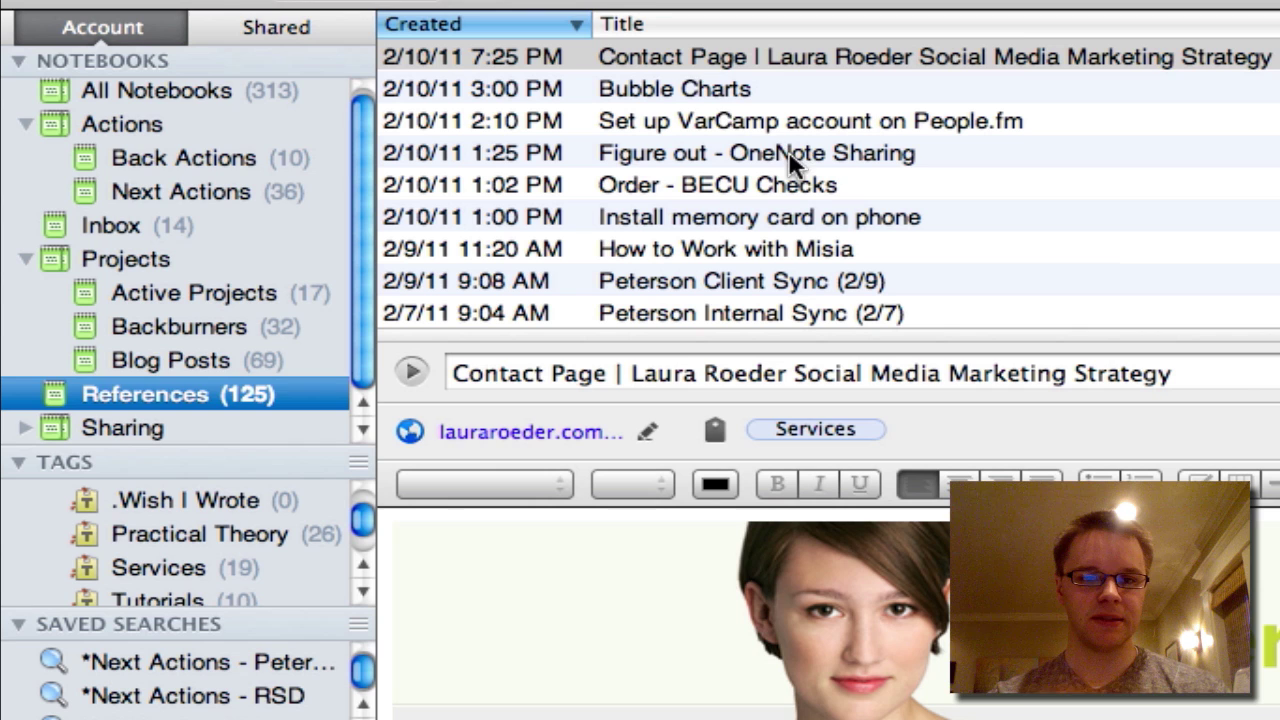
click(688, 98)
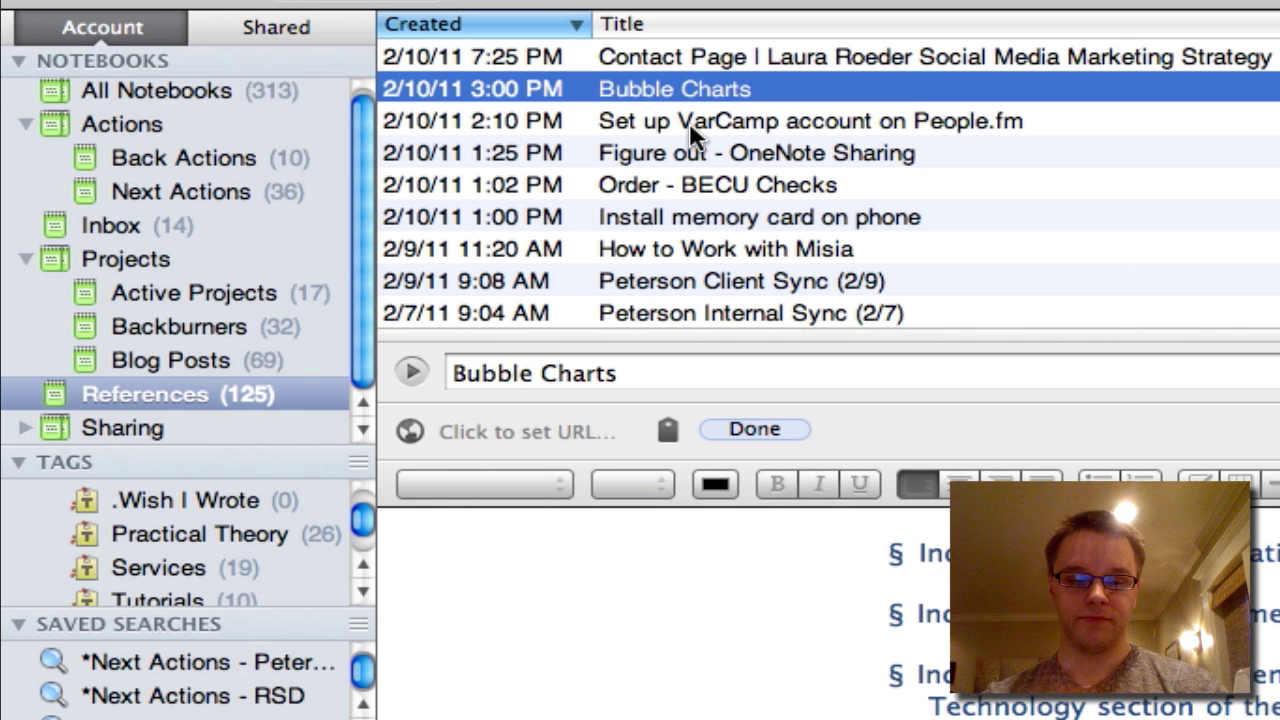
scroll(757, 185, down, 3)
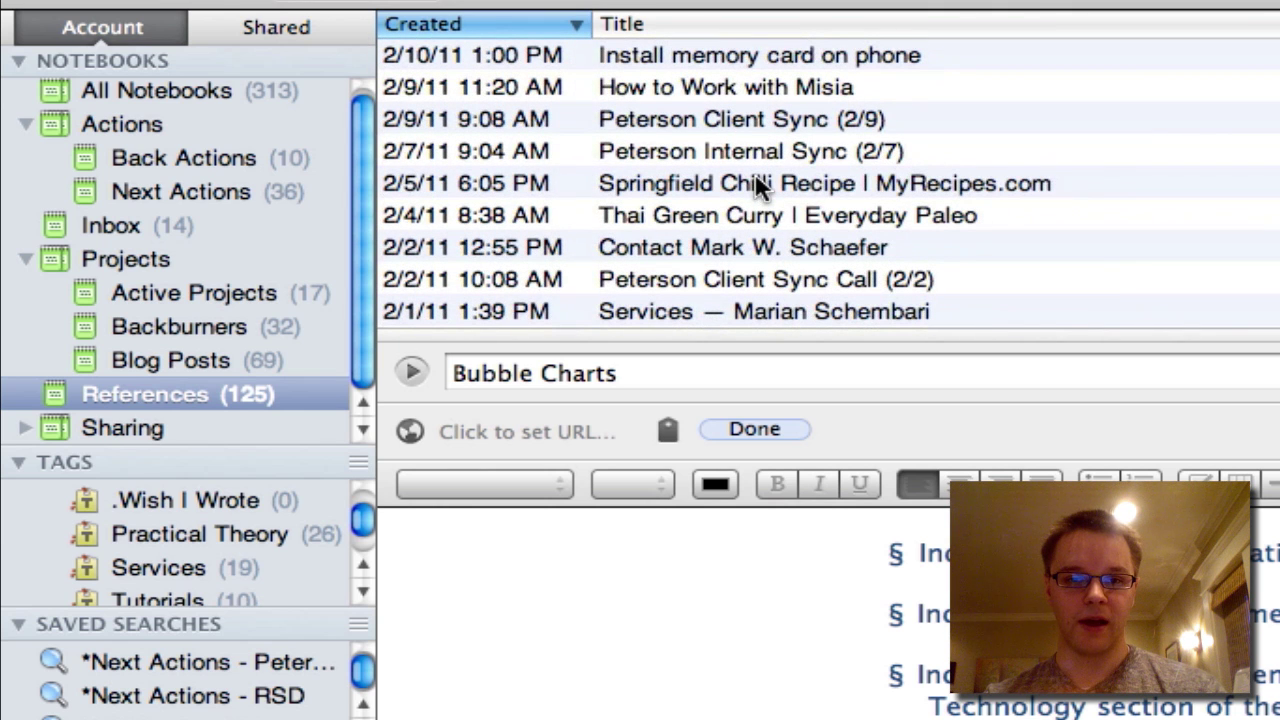
click(751, 223)
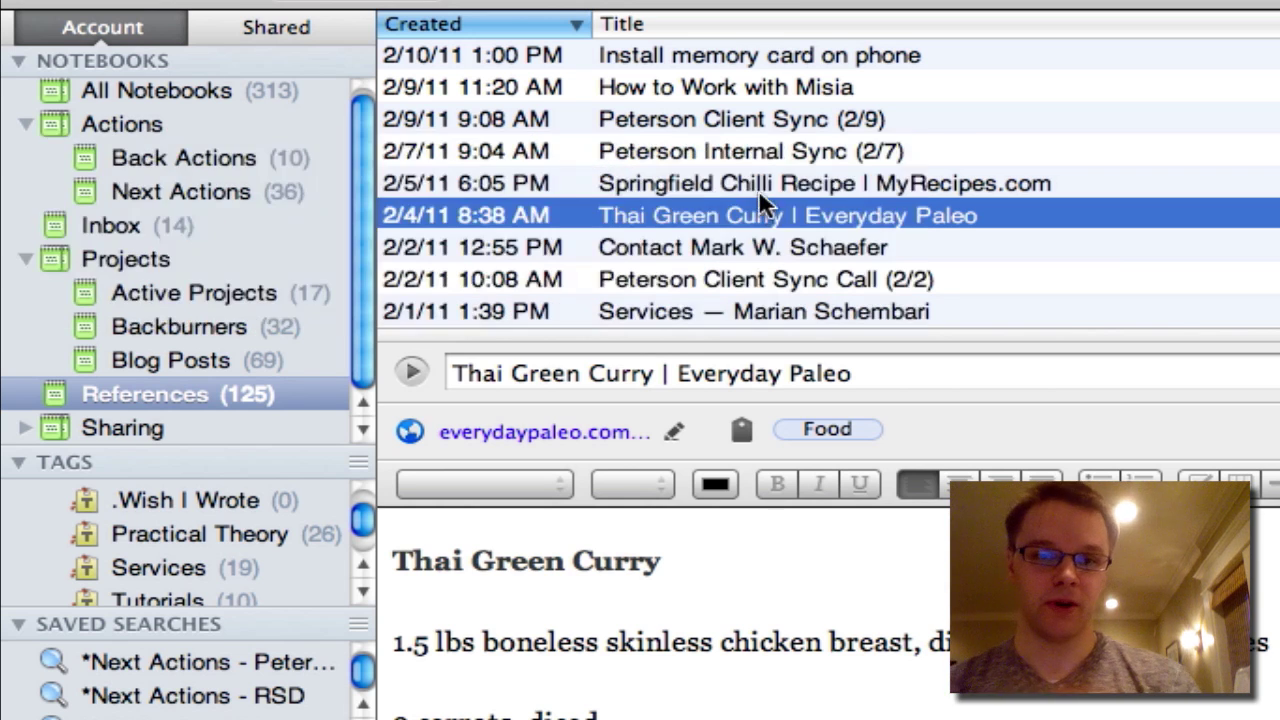
click(762, 183)
scroll(762, 183, down, 4)
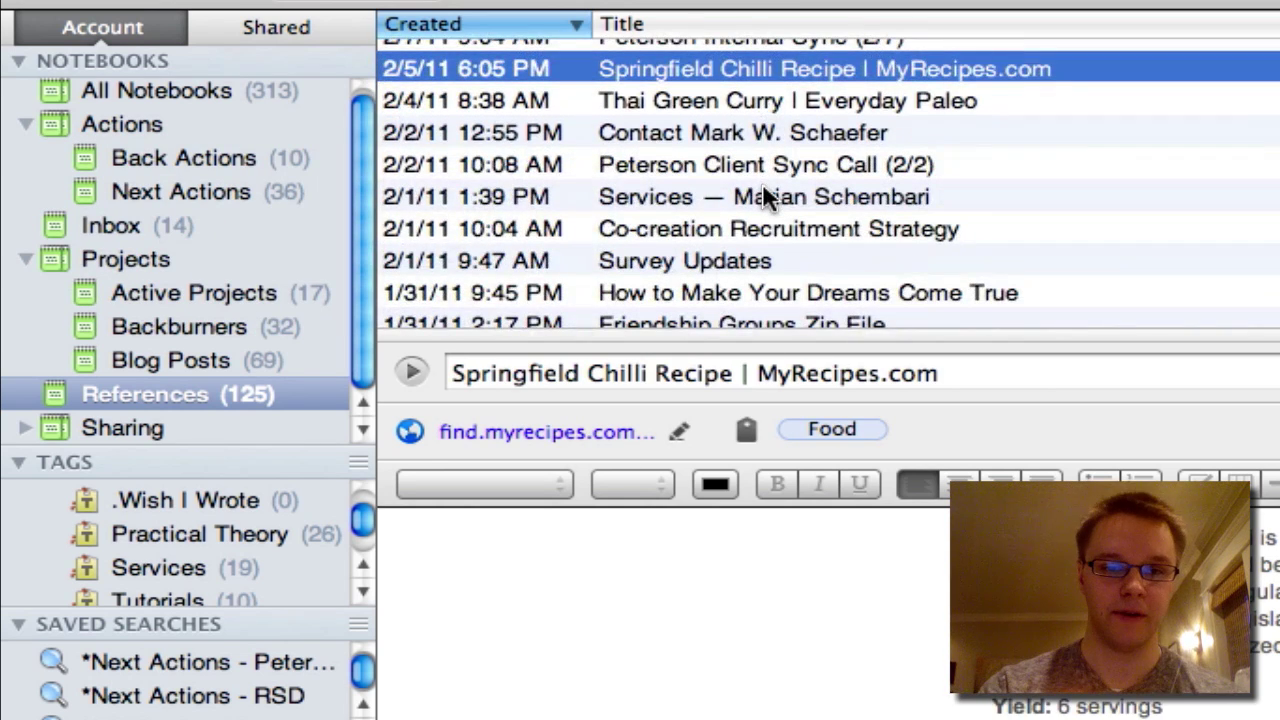
scroll(765, 196, down, 1)
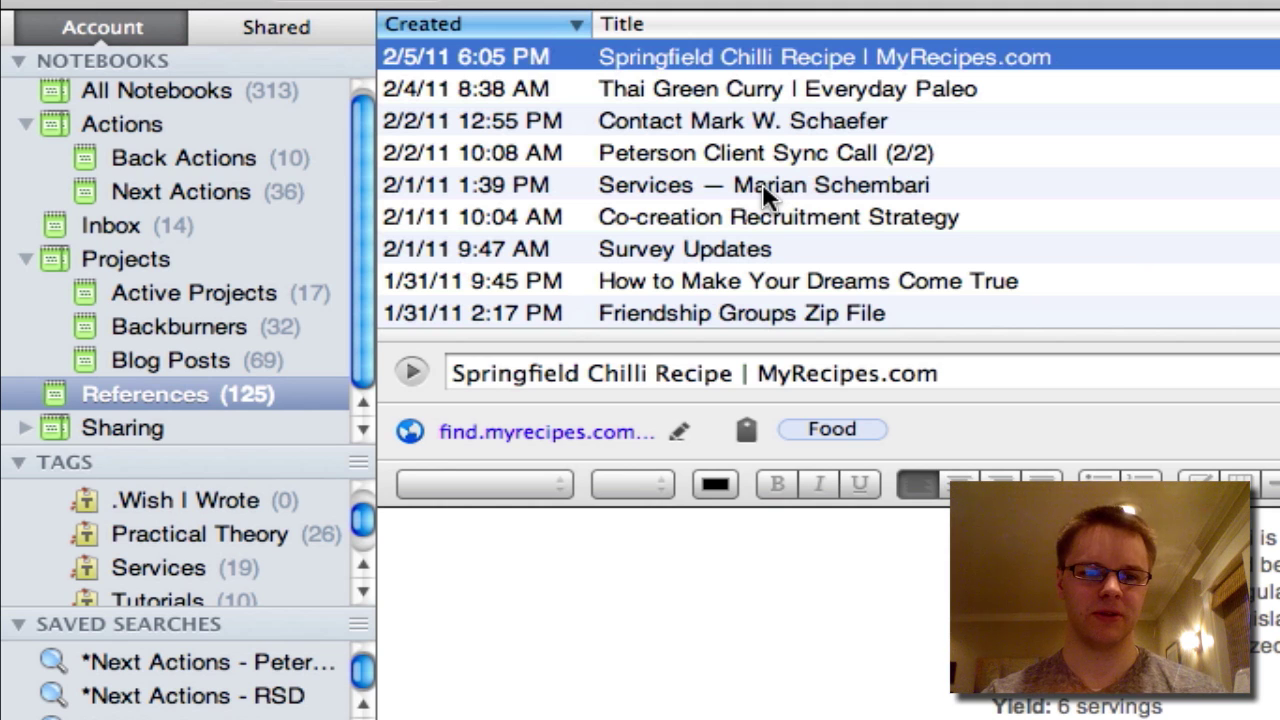
Step: Expand the Sharing stack, view the design basics and GTD and Evernote notes in Articles, and collapse the stack
click(27, 426)
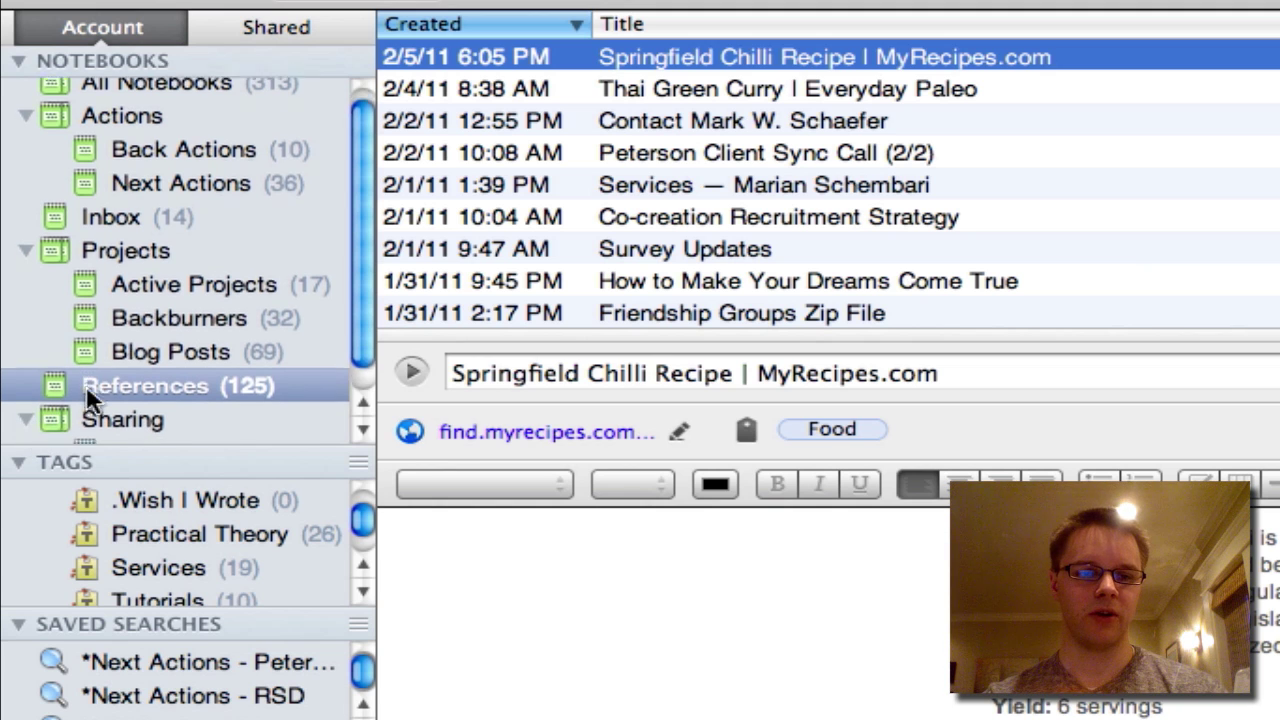
click(151, 429)
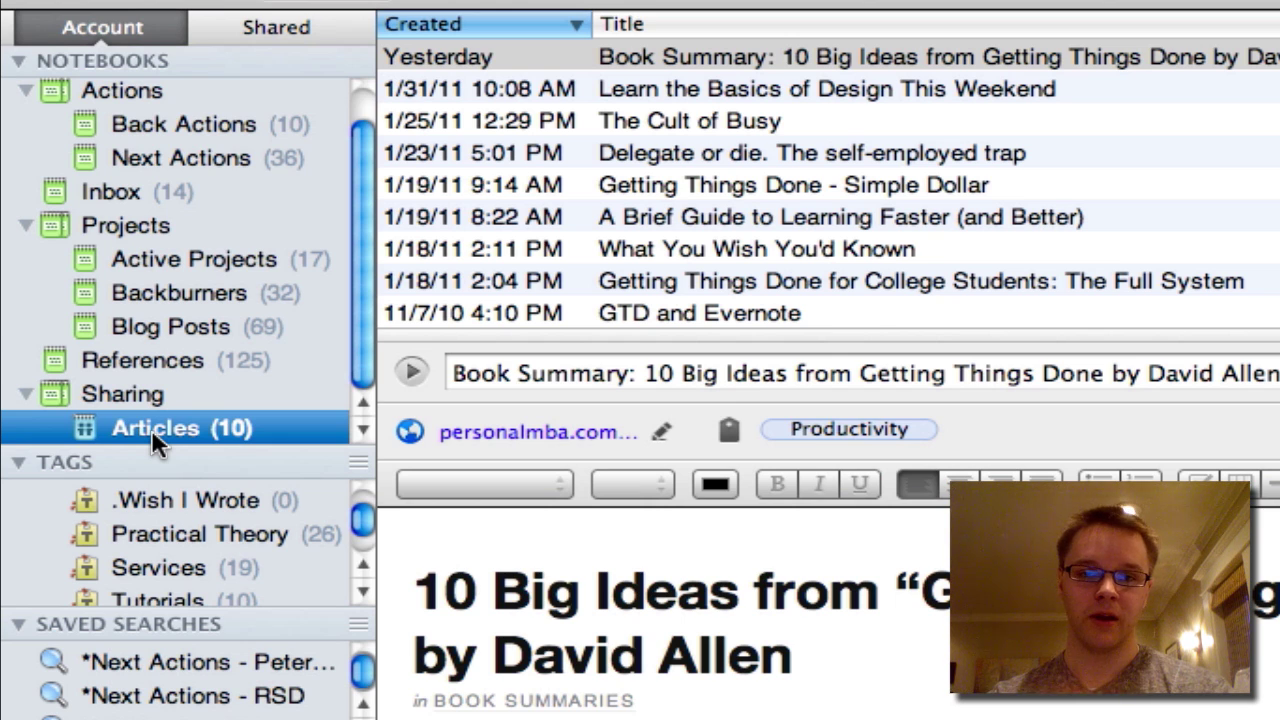
click(702, 80)
scroll(702, 80, down, 1)
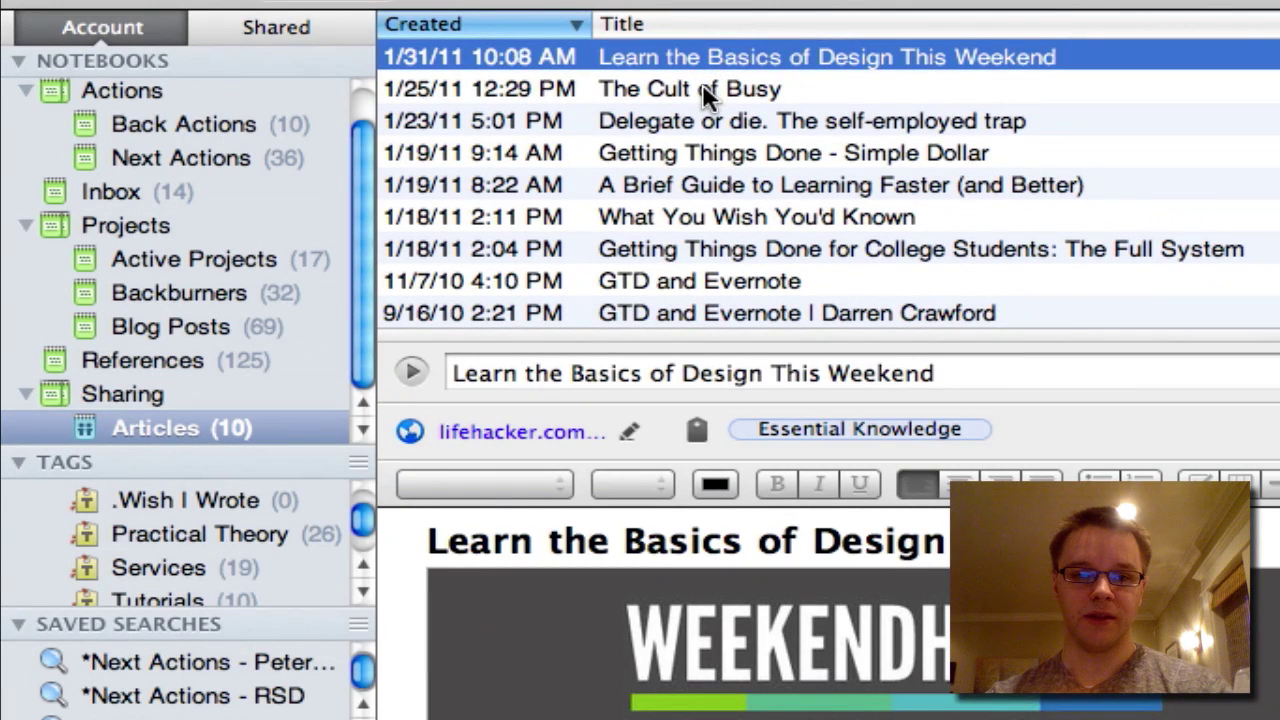
click(782, 282)
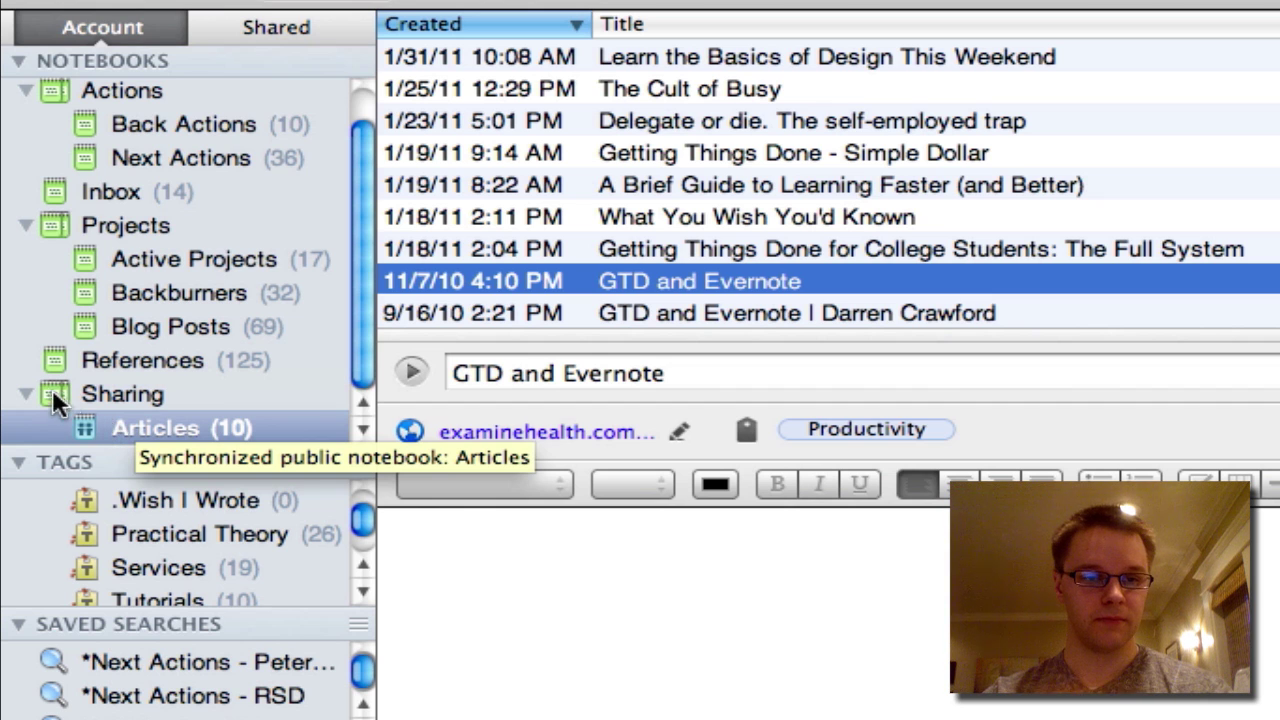
click(25, 394)
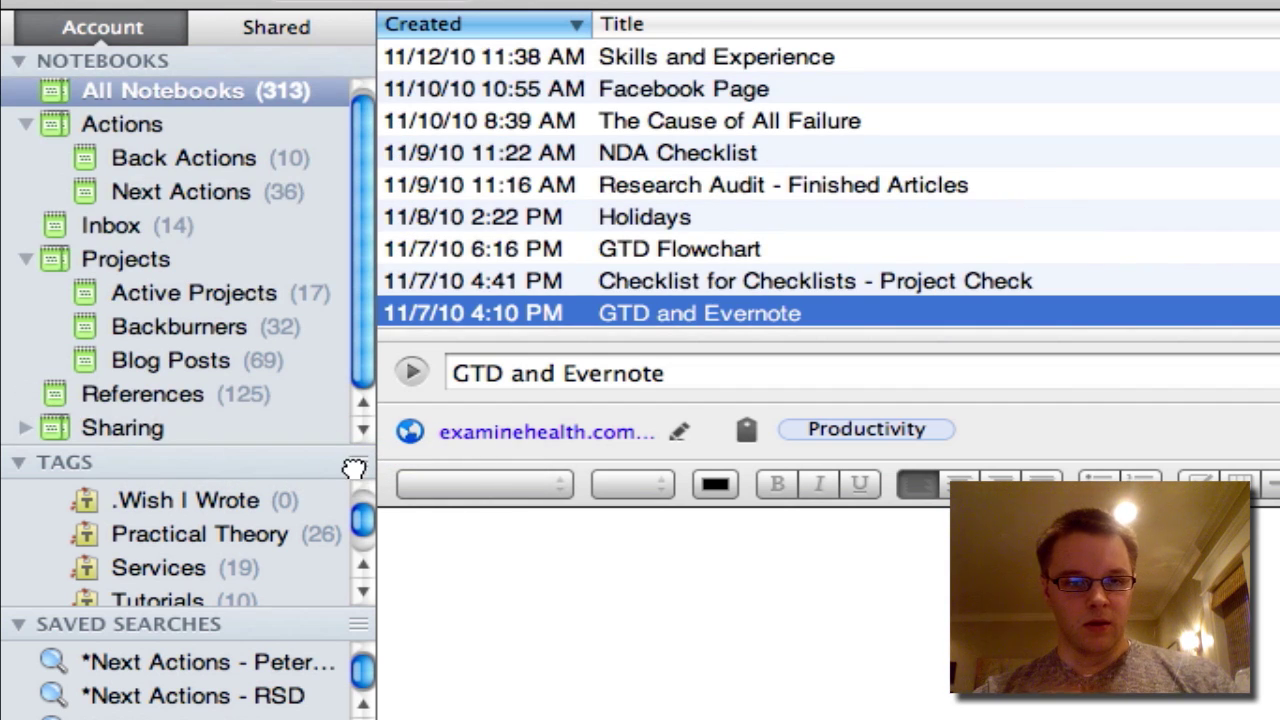
Step: Enlarge the Tags section to show the tag list from its beginning, and resize it to share space with Notebooks
drag(349, 467, 328, 184)
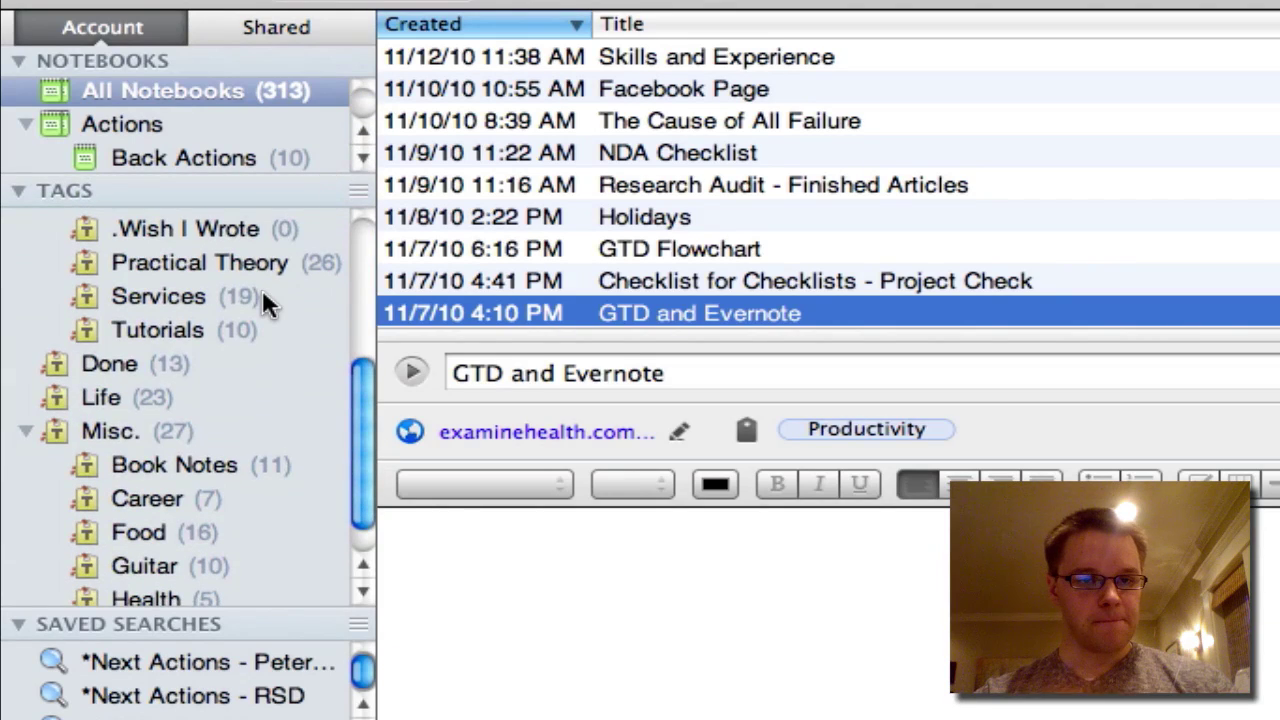
scroll(256, 287, up, 5)
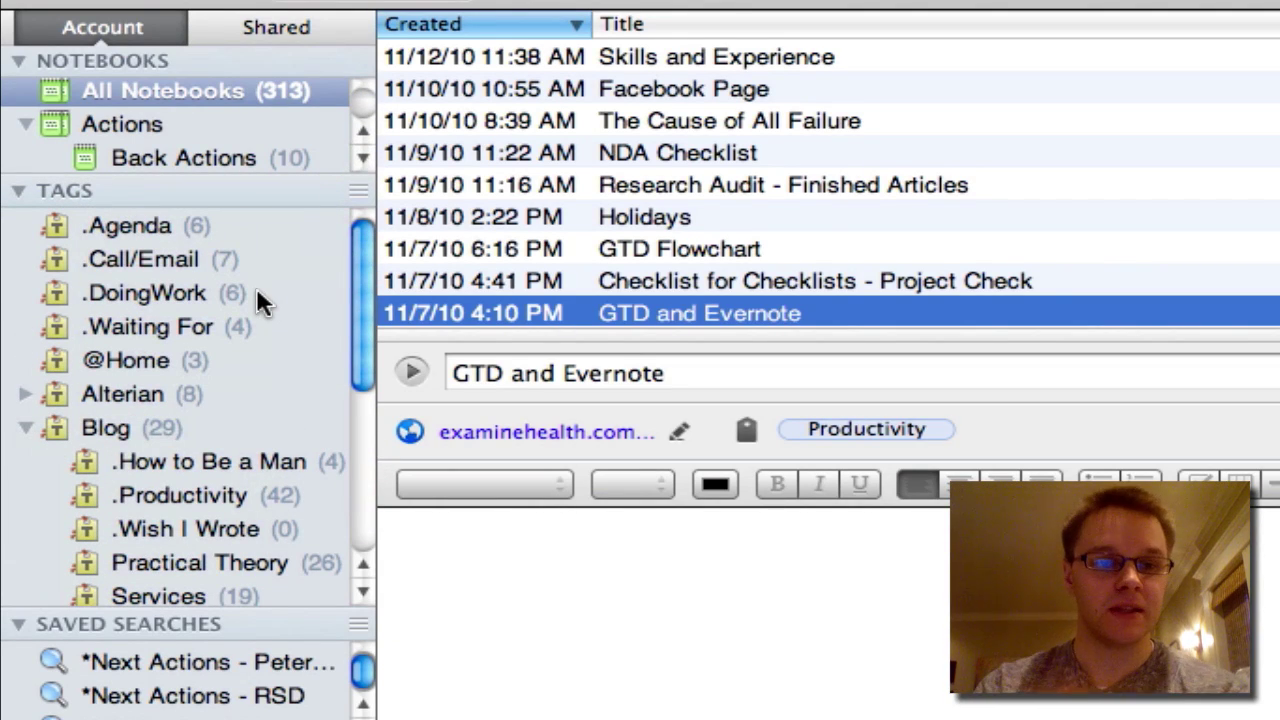
drag(352, 188, 347, 305)
Step: Open the Active Projects notebook within the Projects stack and view the Co-Creation Stimulus Deck note
click(127, 262)
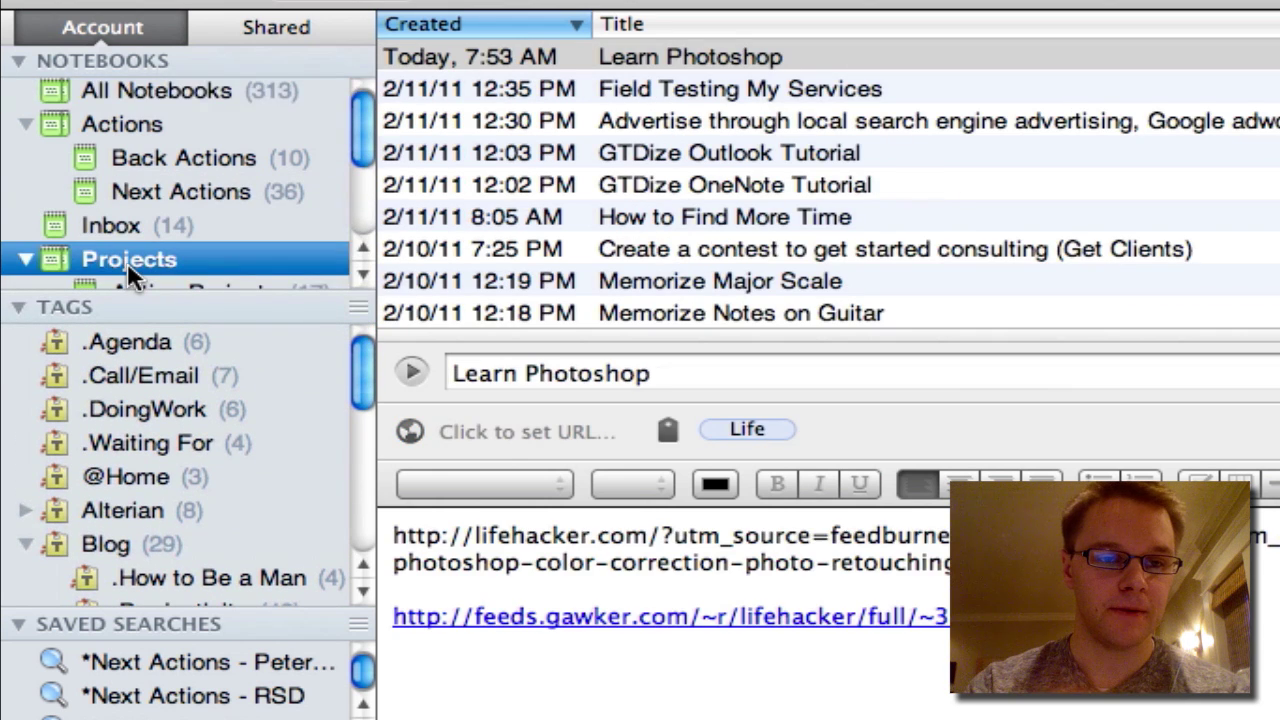
scroll(127, 262, down, 2)
click(157, 227)
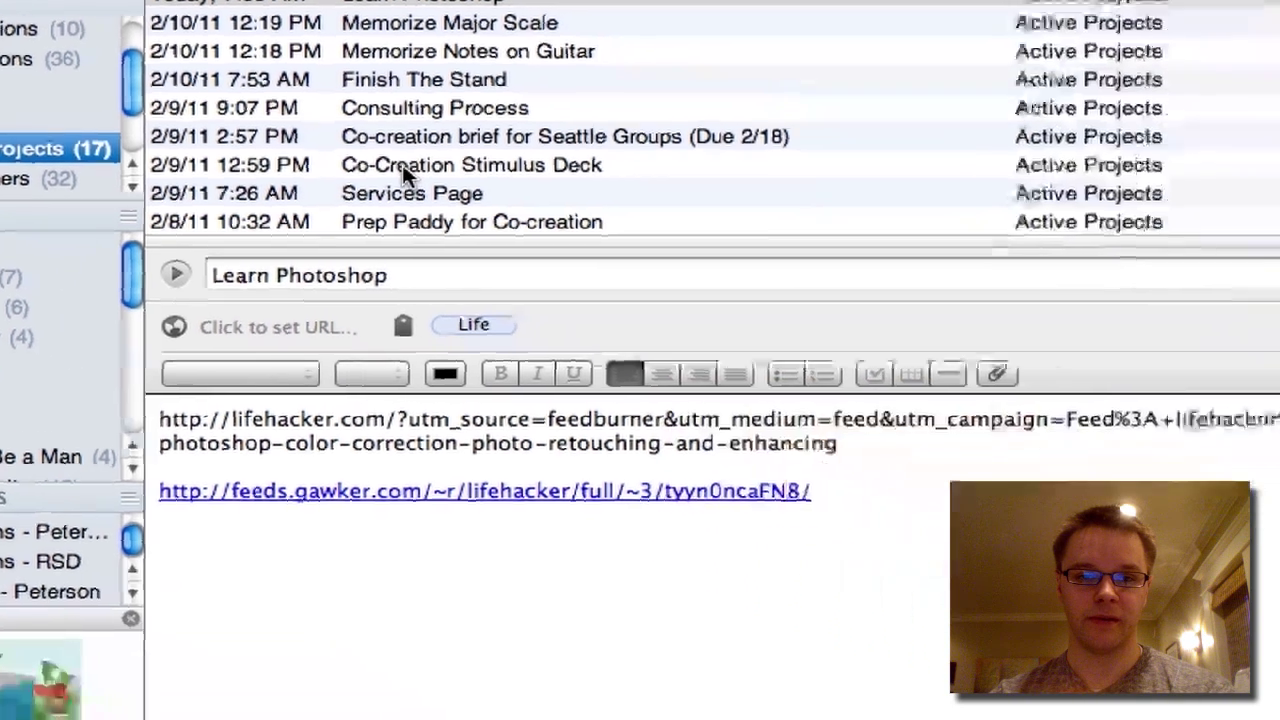
click(671, 257)
scroll(247, 123, down, 2)
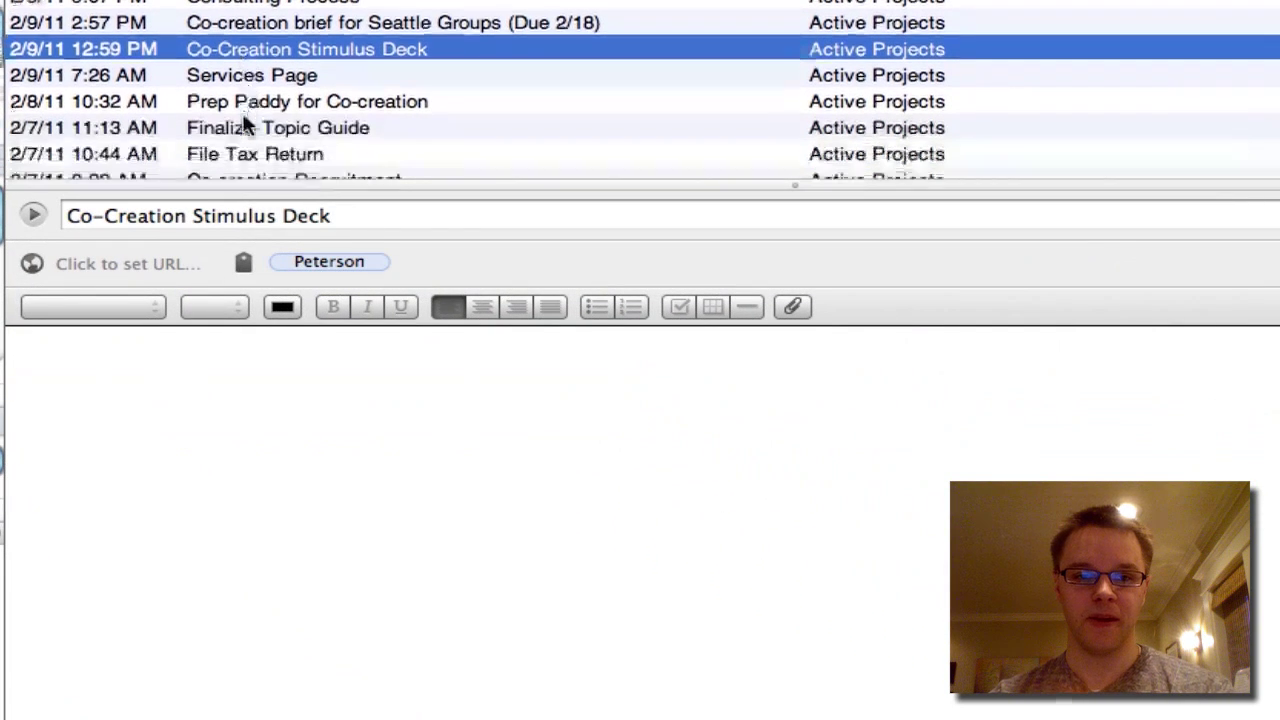
Step: Review the co-creation preparation note tagged Done and the Co-creation Recruitment note in Active Projects
click(245, 106)
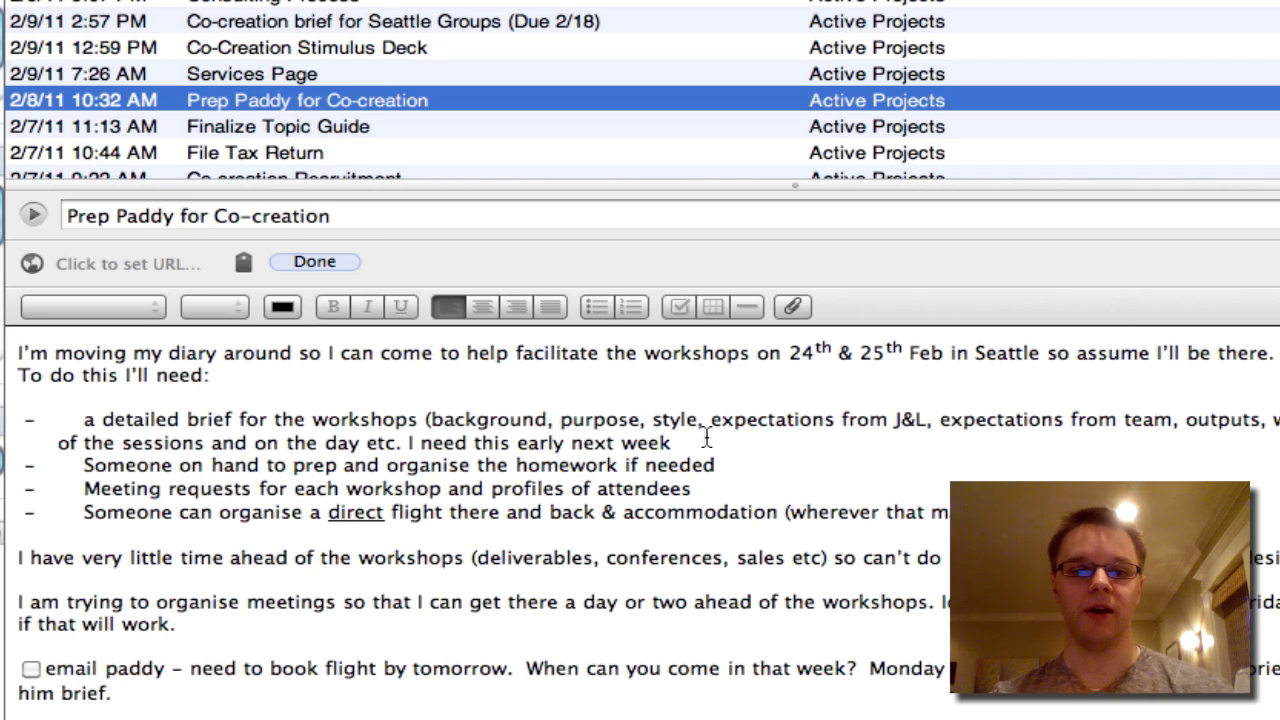
scroll(310, 88, down, 1)
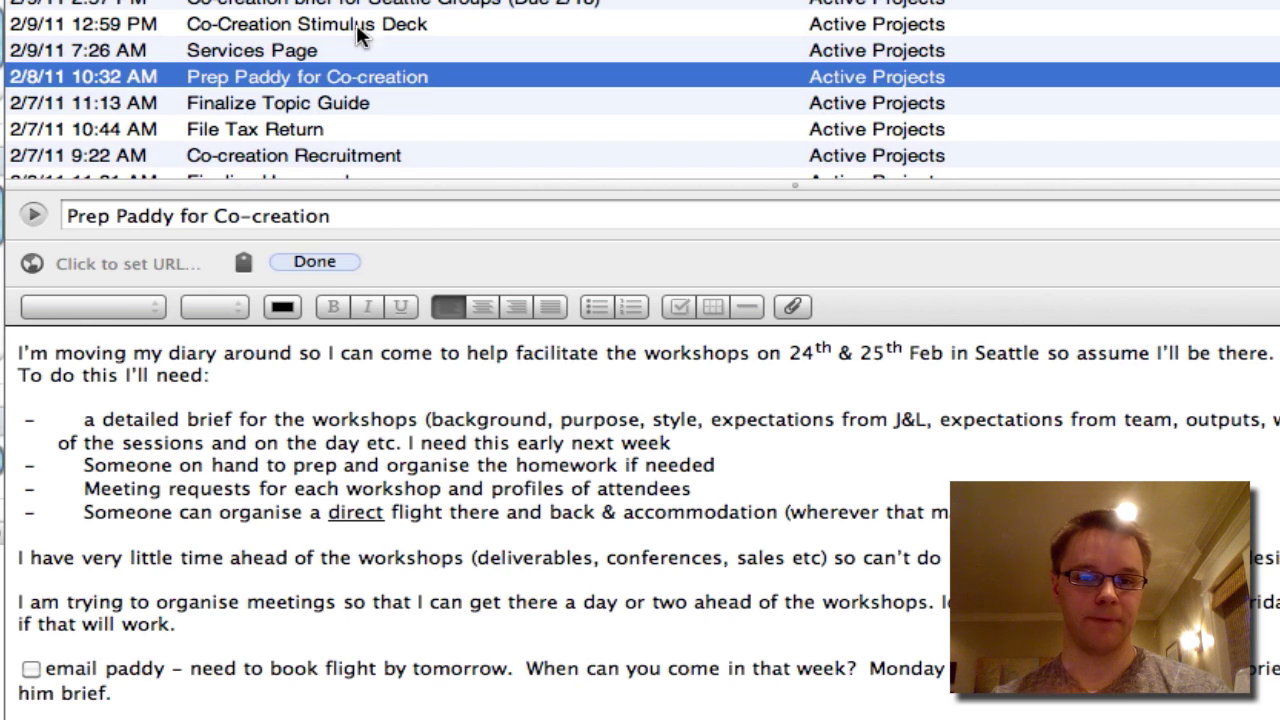
scroll(346, 31, down, 3)
click(337, 60)
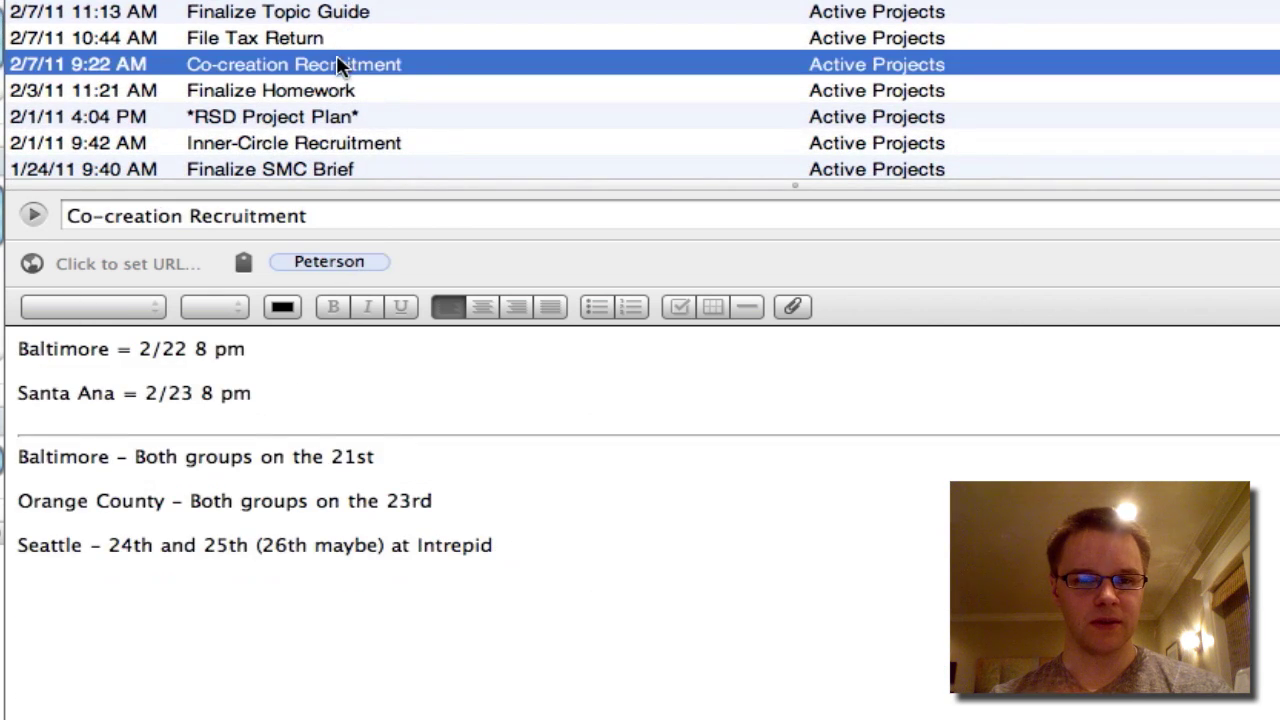